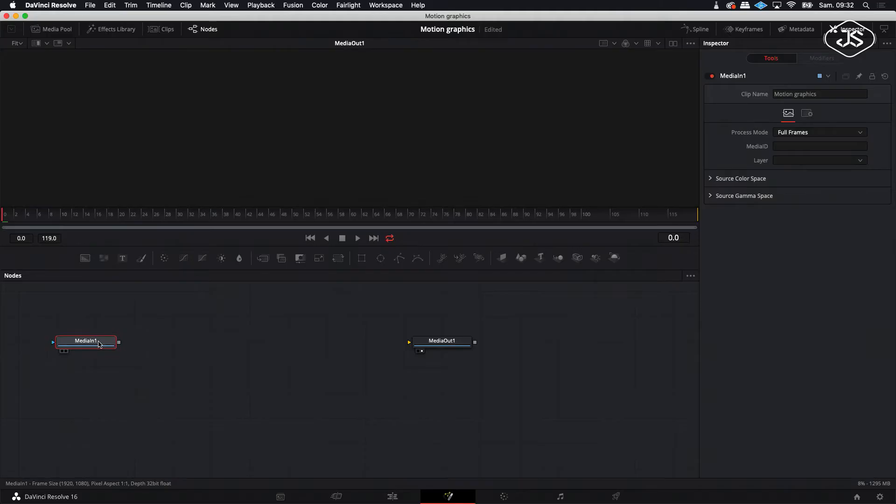
Delete the MediaIn1 node, add a Background node in its place and display it in the viewer.
right_click(99, 344)
left_click(122, 127)
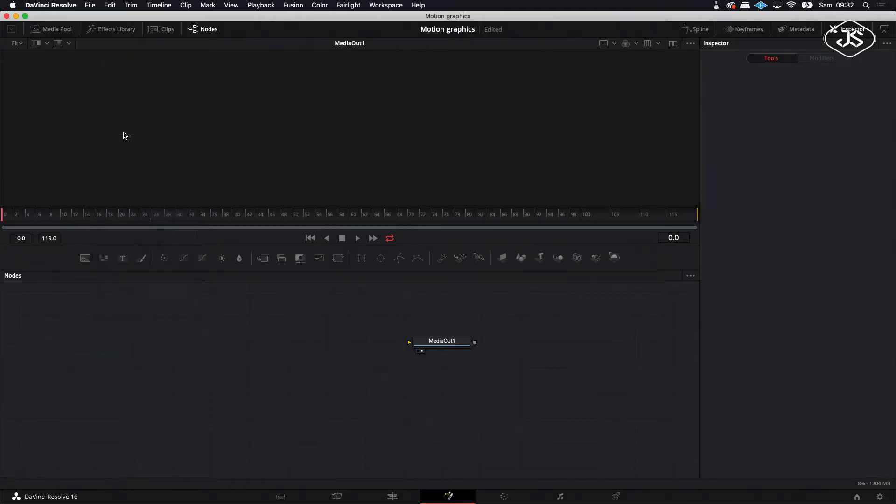
left_click(85, 258)
left_click_drag(131, 326, 149, 379)
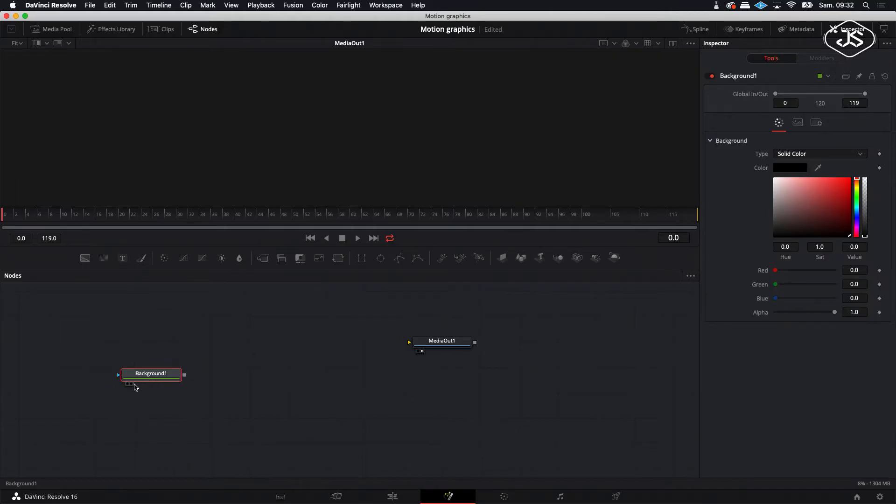
left_click(129, 383)
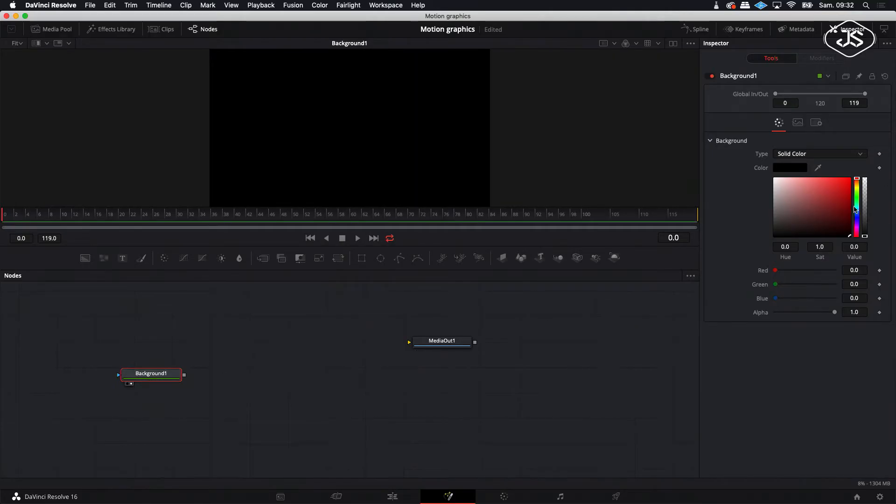
Set the background's type to Gradient with the Radial gradient type.
left_click(843, 154)
left_click(791, 207)
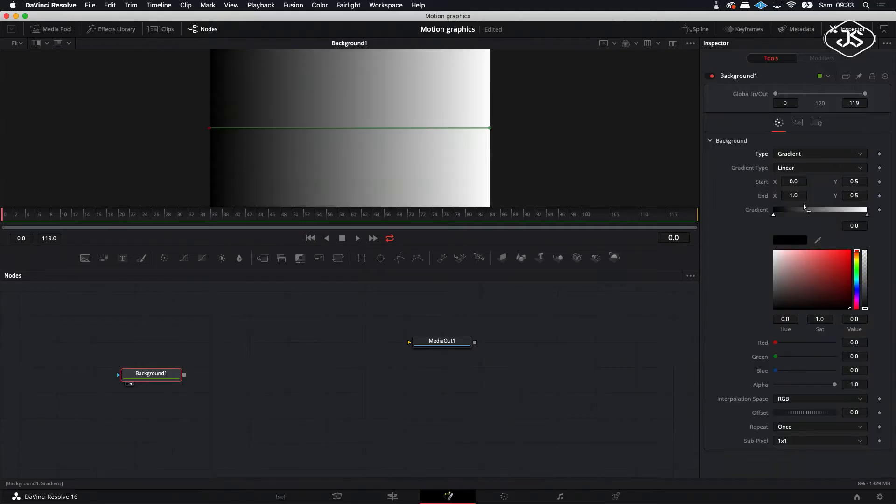
left_click(862, 171)
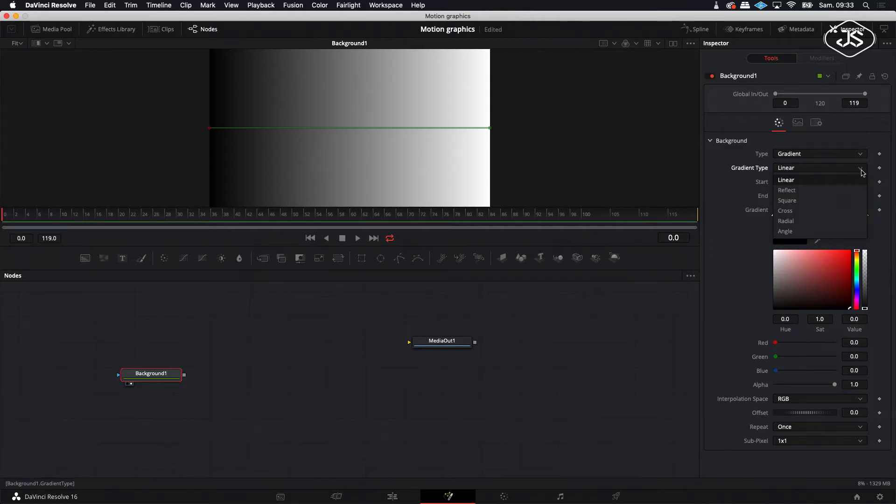
left_click(786, 221)
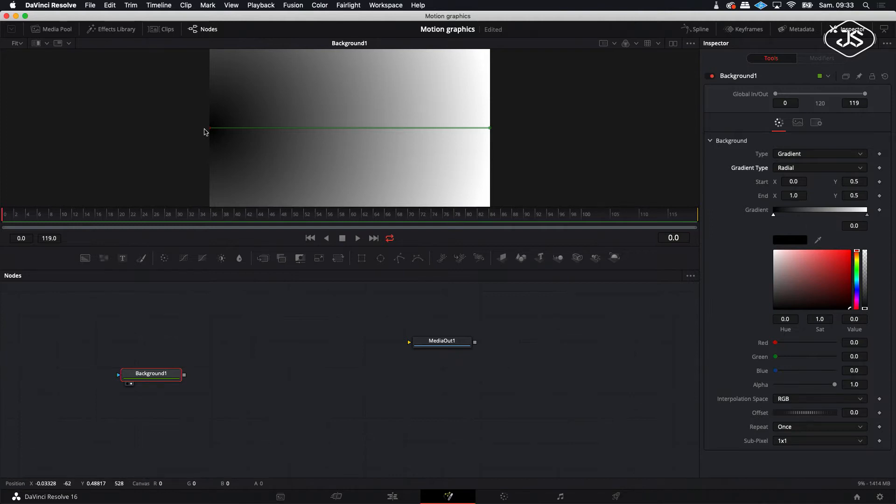
Show the viewer guides and move the radial gradient's start point to the centre of the frame.
left_click_drag(209, 128, 354, 127)
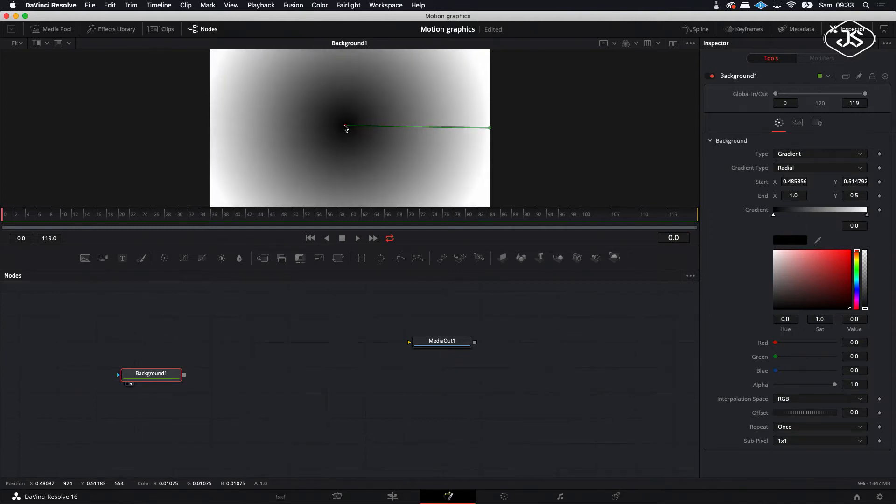
right_click(412, 112)
mouse_move(444, 146)
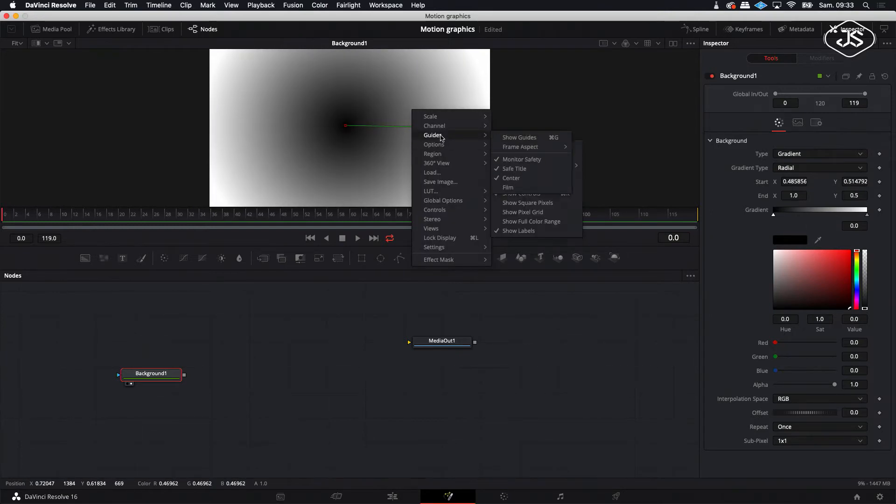
mouse_move(518, 145)
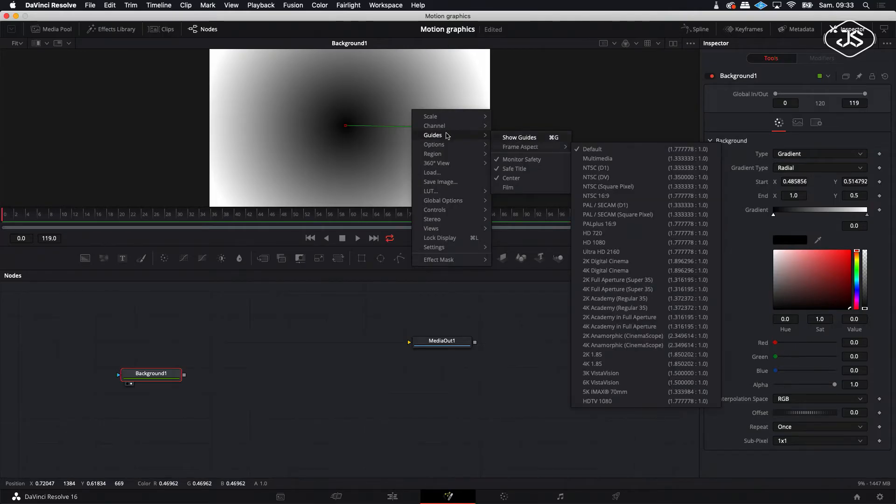
left_click(525, 140)
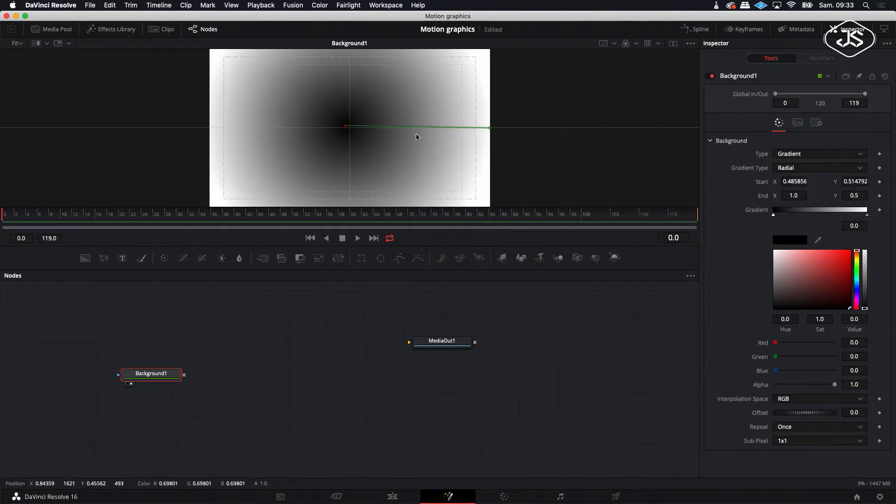
left_click_drag(346, 126, 350, 131)
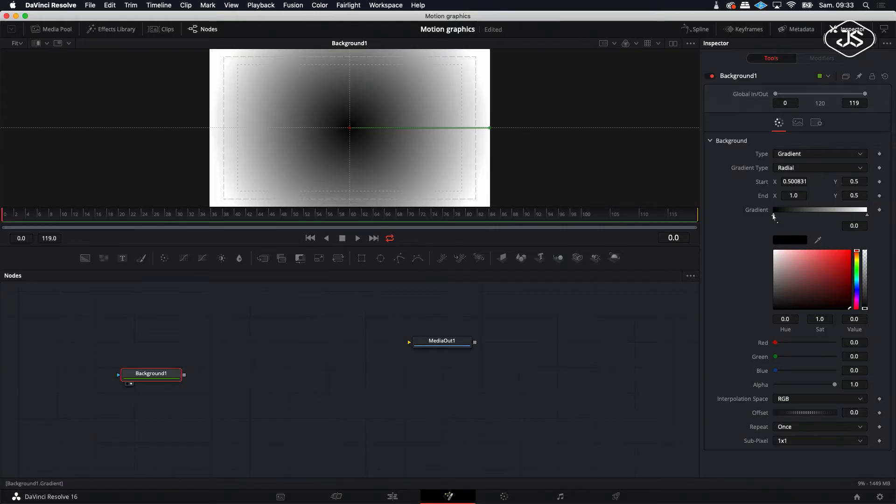
Color the gradient's outer end stop dark blue with hue 0.648, saturation 0.964 and value 0.299.
left_click(866, 215)
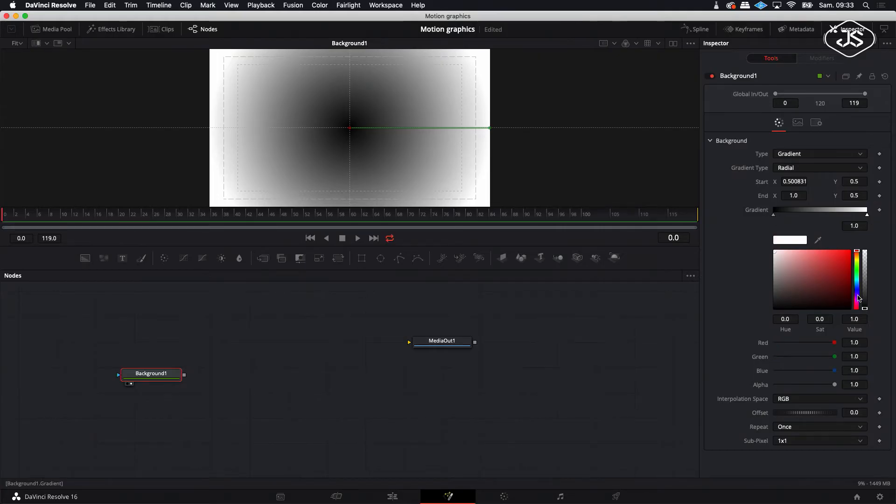
left_click(858, 294)
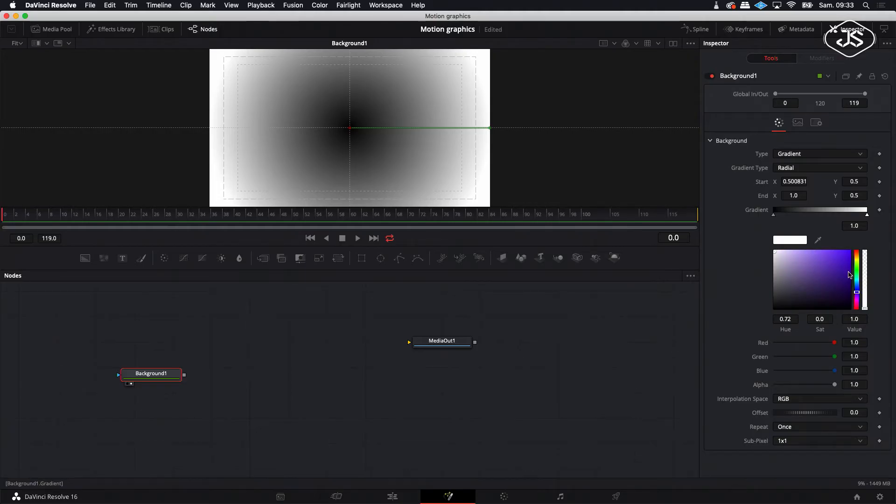
left_click_drag(857, 292, 857, 290)
left_click(848, 276)
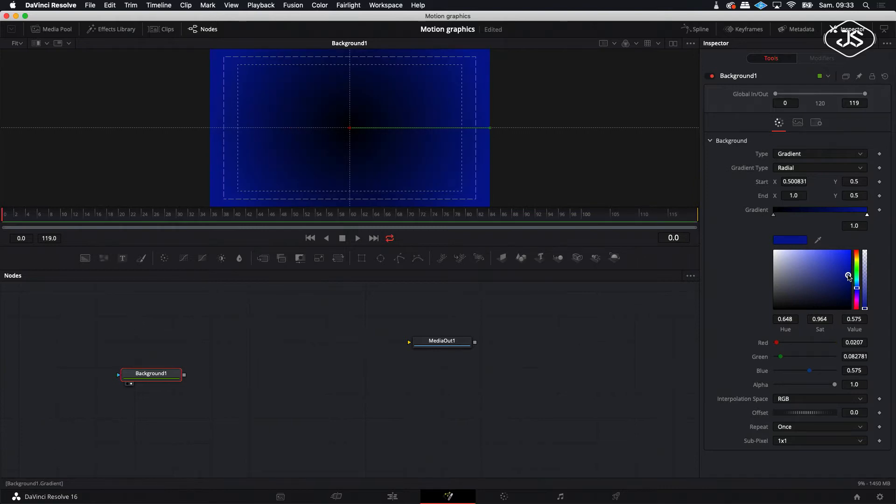
left_click_drag(848, 275, 848, 293)
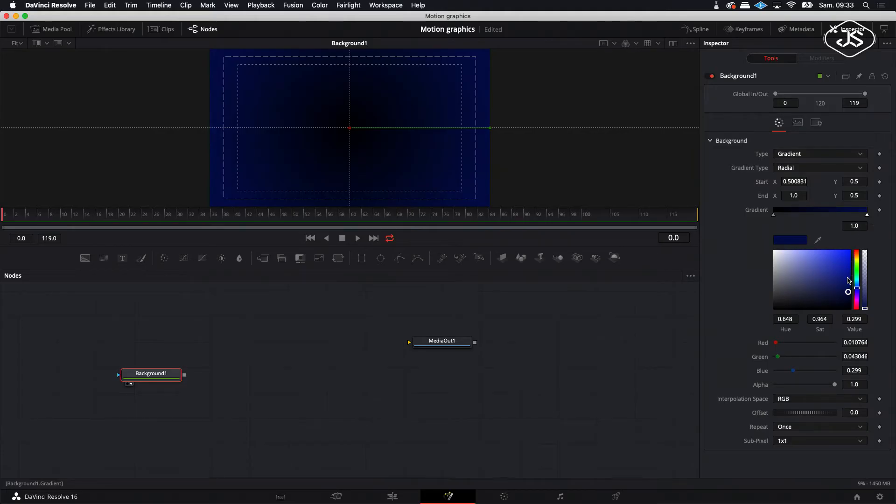
Color the gradient's start stop bright blue with hue 0.648, saturation 0.651 and value 0.945, and darken the end stop to value 0.228.
left_click(773, 215)
left_click(846, 257)
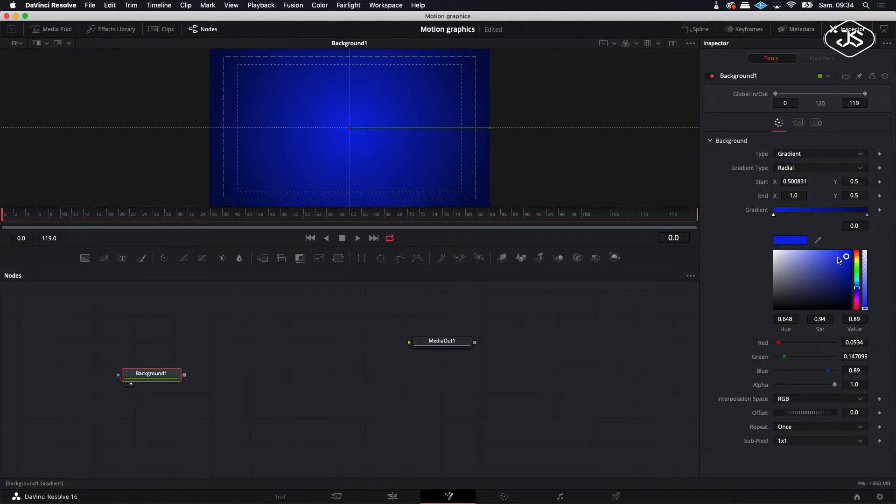
left_click(811, 255)
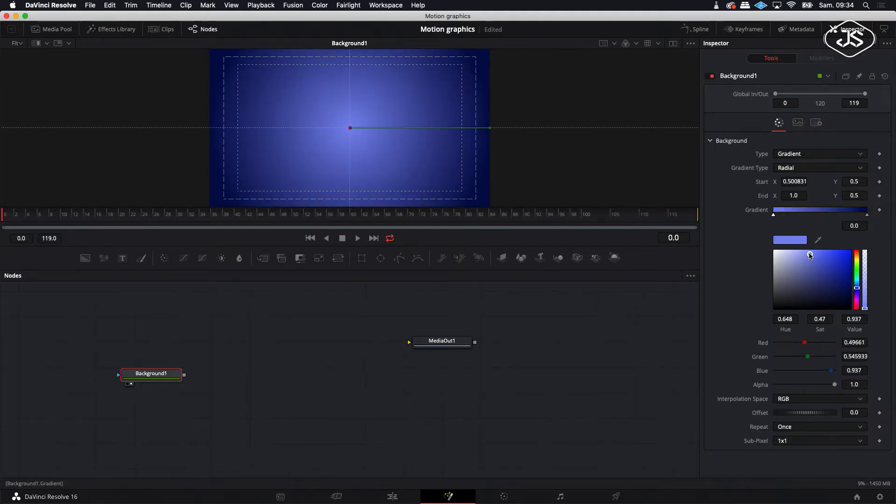
left_click_drag(810, 255, 824, 255)
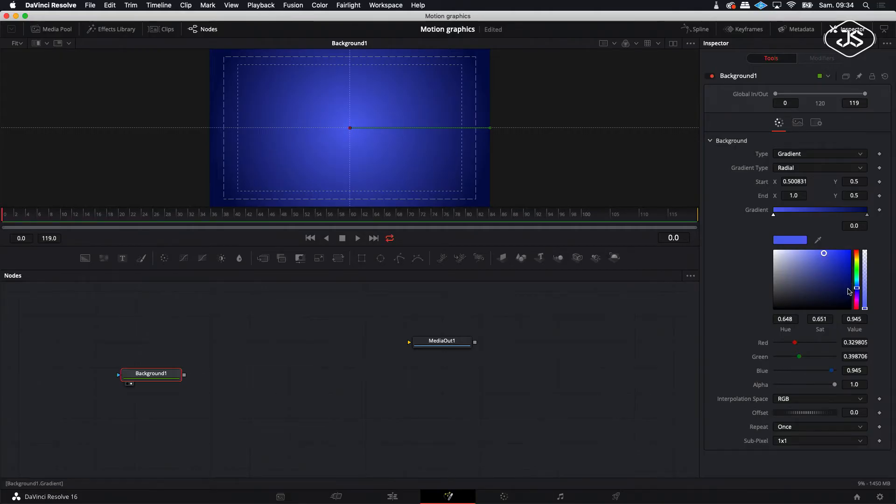
left_click(867, 215)
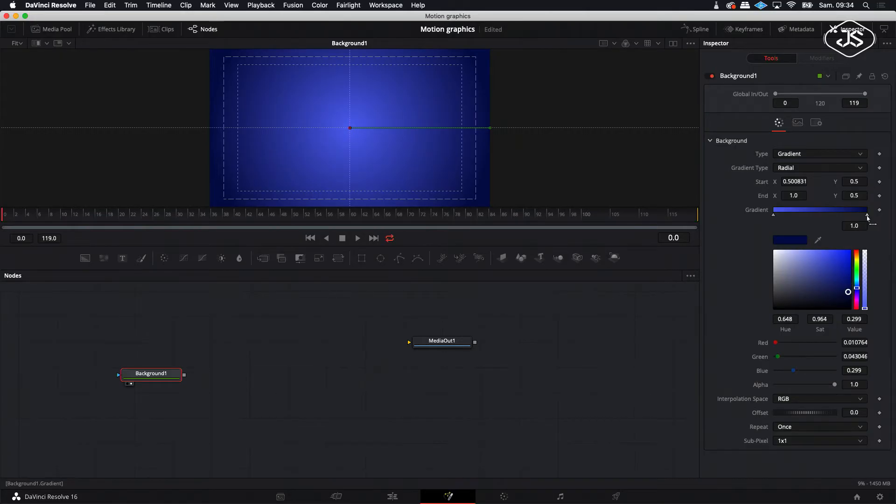
left_click_drag(848, 302, 848, 297)
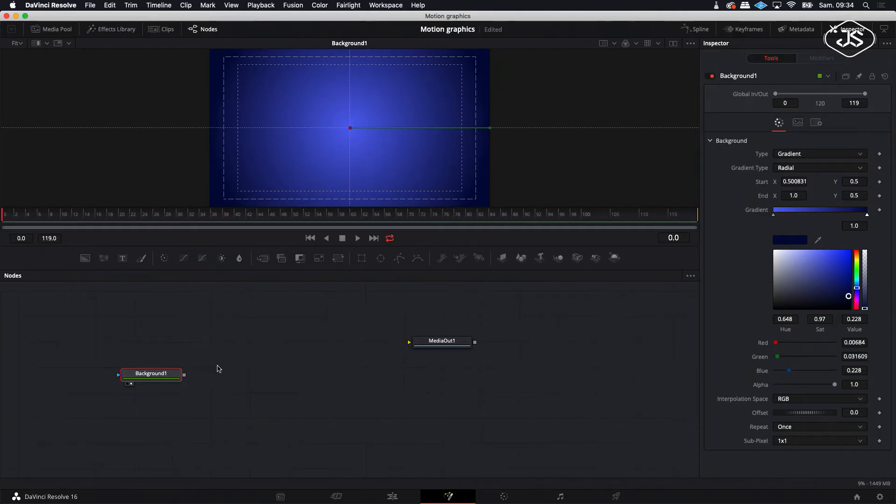
Add a separate Shape 3D node, place it just above Background1 and display it in the viewer.
left_click_drag(166, 381, 170, 387)
left_click(169, 338)
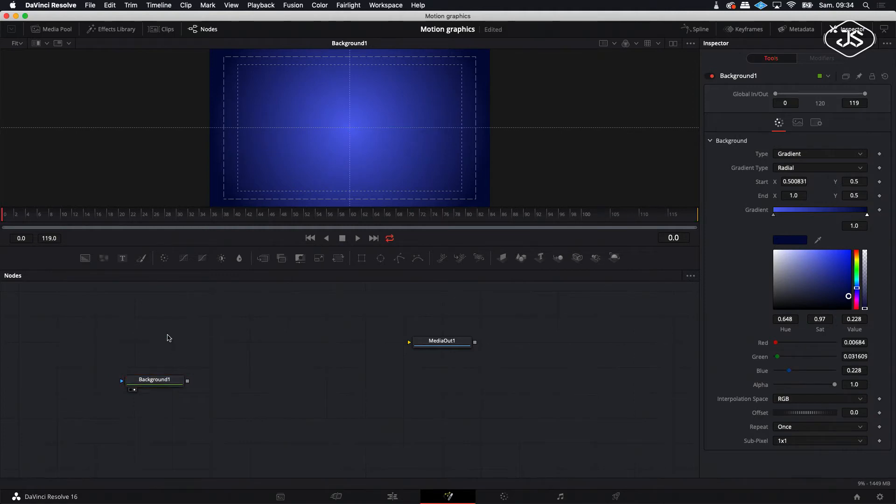
right_click(227, 332)
mouse_move(303, 337)
mouse_move(351, 172)
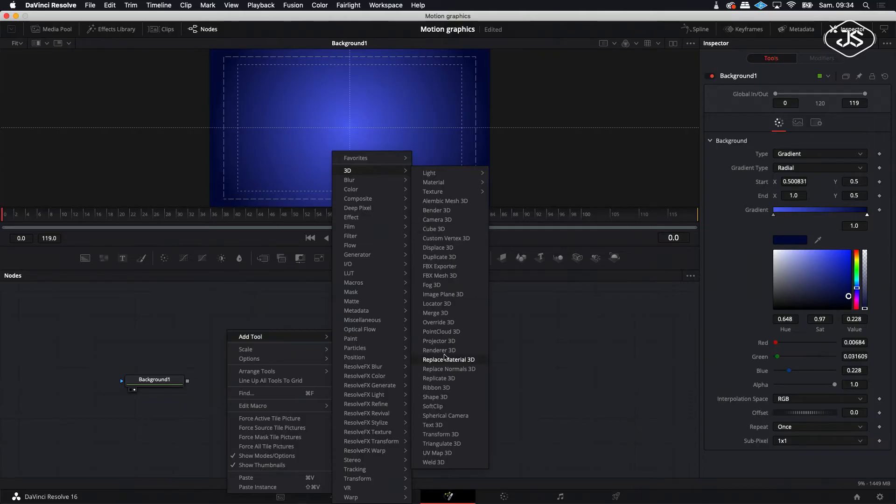
left_click(435, 398)
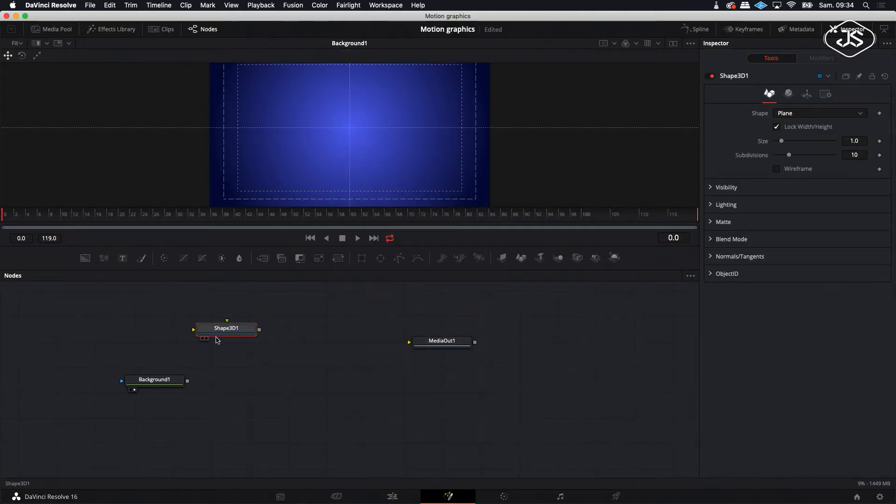
left_click_drag(228, 332, 138, 342)
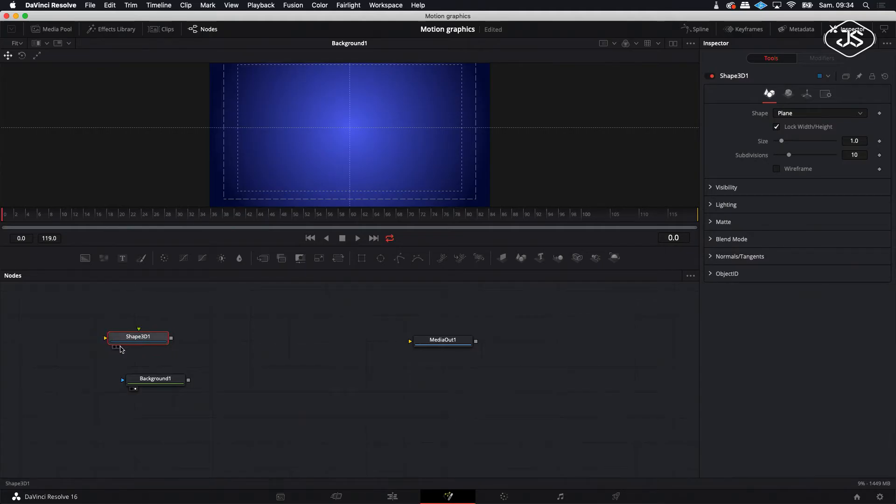
left_click(119, 348)
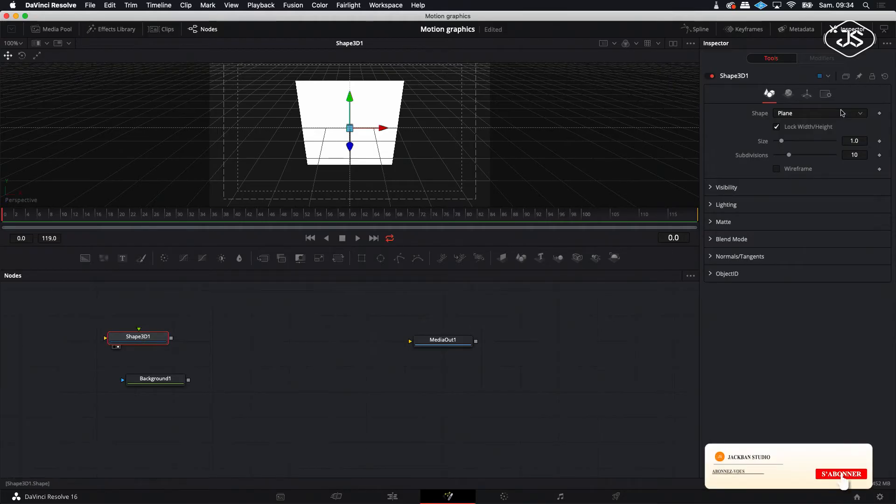
Change the 3D shape to a Torus and set its X rotation to 90.
left_click(843, 112)
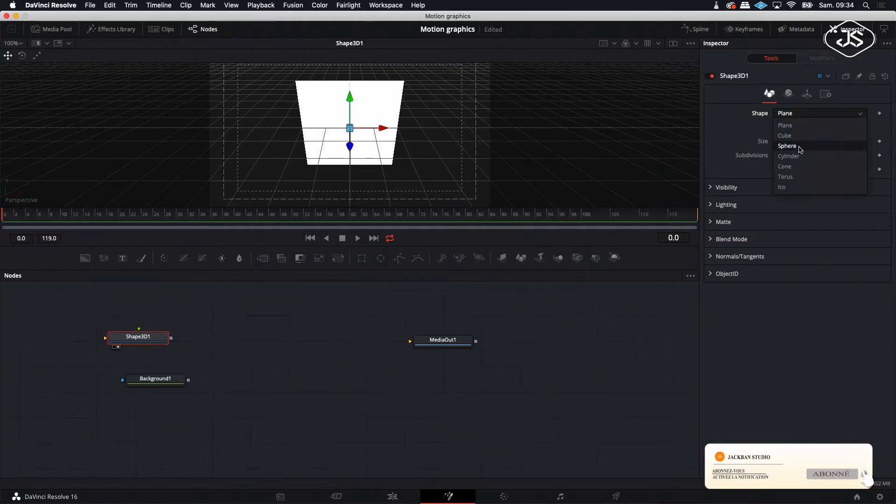
left_click(792, 177)
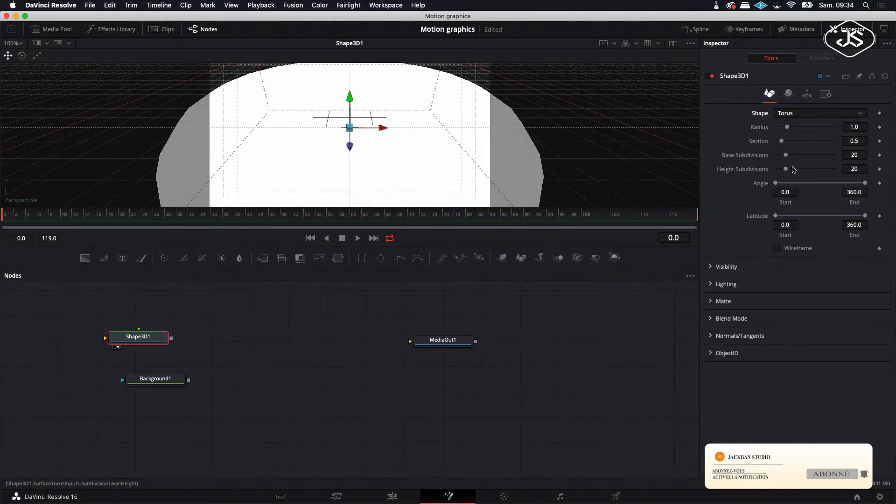
left_click(807, 95)
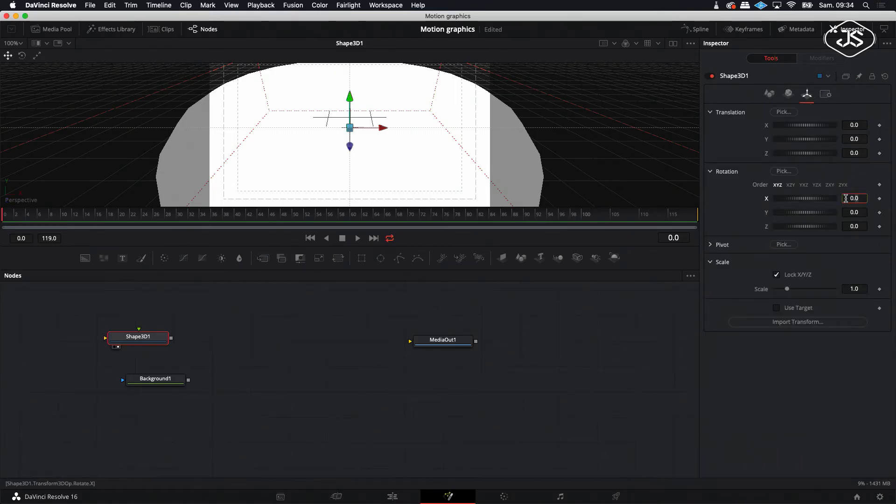
type("90")
key("Return")
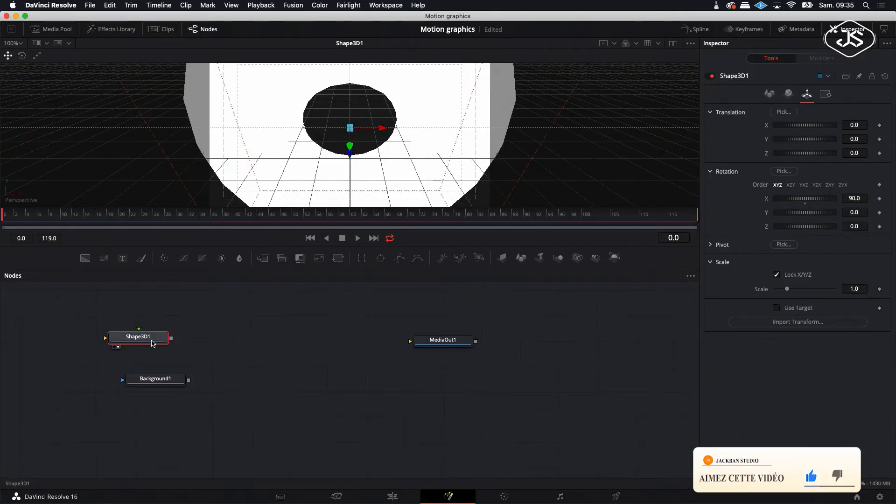
Add a Renderer 3D node beside Shape3D1, connect the shape's output to it and display the render in the viewer.
mouse_move(315, 270)
left_mouse_down()
mouse_move(313, 293)
mouse_move(312, 282)
left_mouse_up()
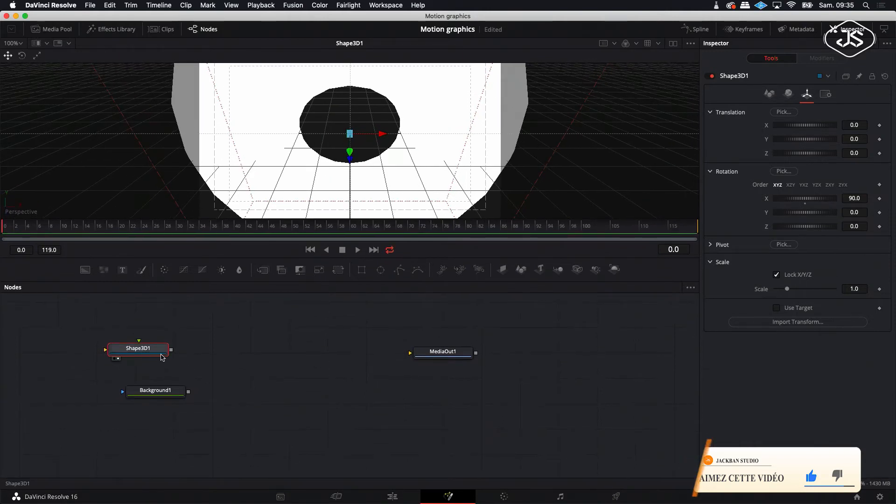
right_click(248, 349)
mouse_move(279, 182)
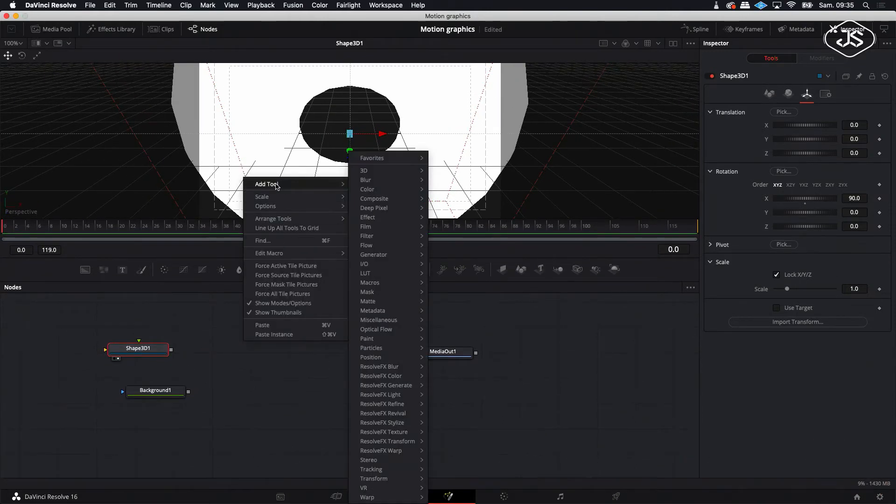
mouse_move(387, 171)
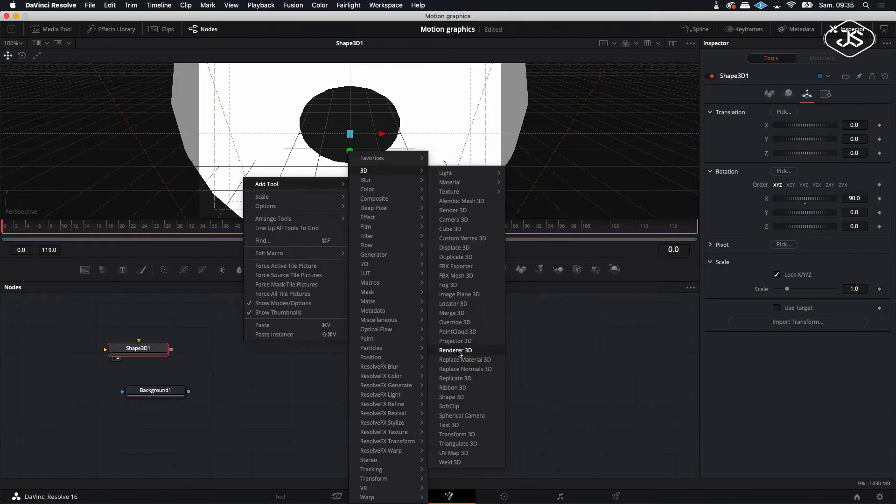
left_click(459, 351)
left_click_drag(244, 336, 242, 343)
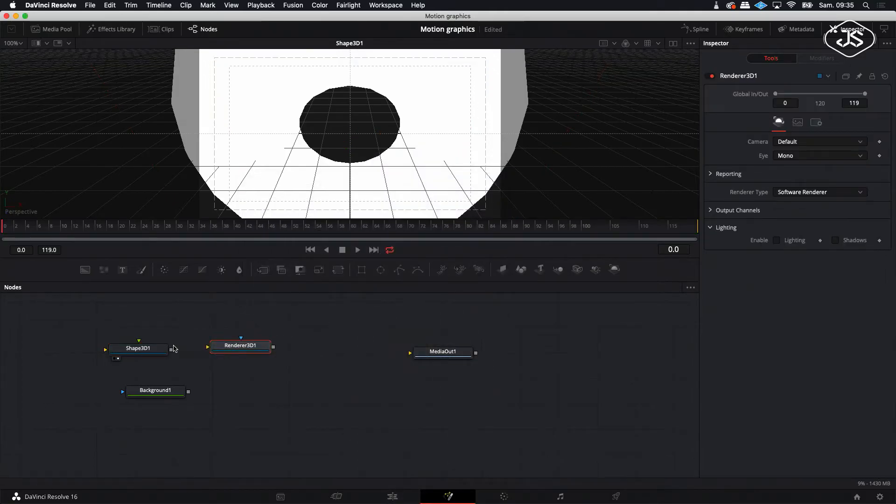
left_click_drag(171, 349, 227, 352)
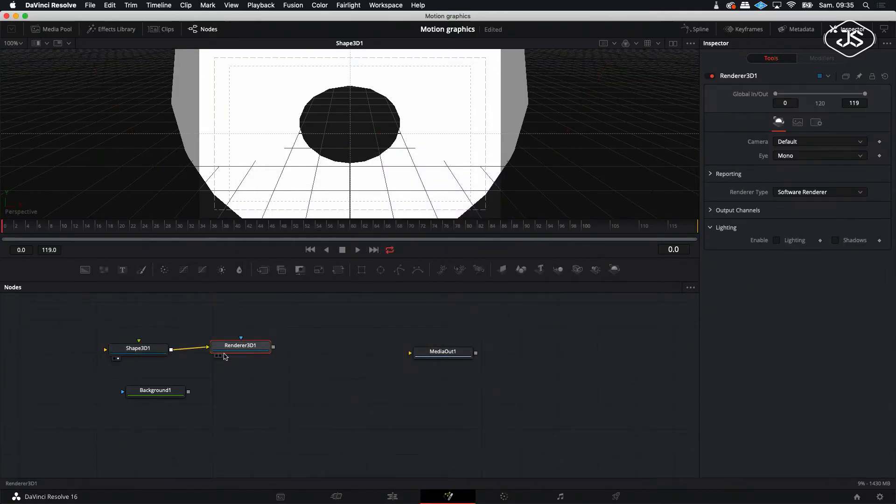
left_click(220, 356)
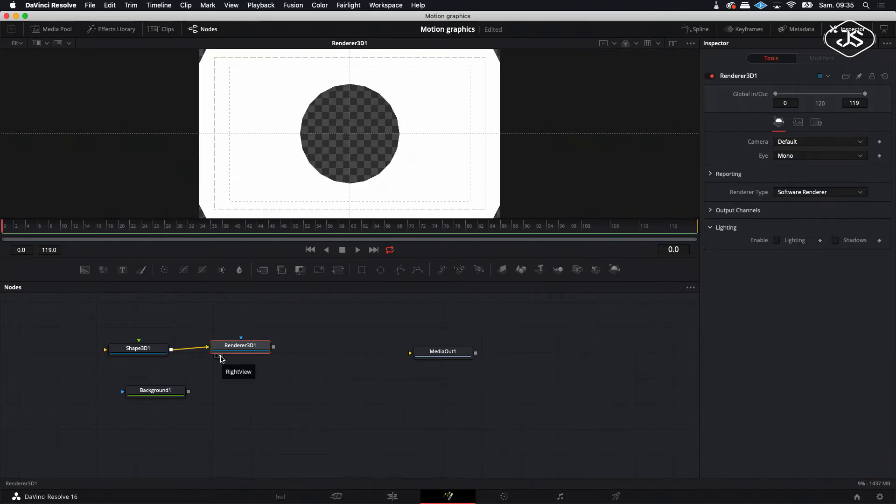
Set nodes to arrange to the grid, align Shape3D1 and Renderer3D1 in one row, and place Background1 directly below Renderer3D1.
left_click_drag(241, 352, 241, 355)
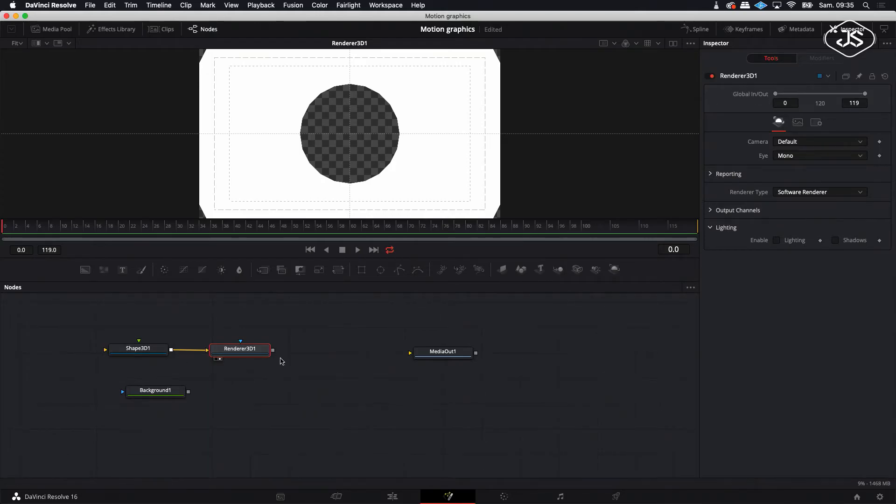
right_click(319, 358)
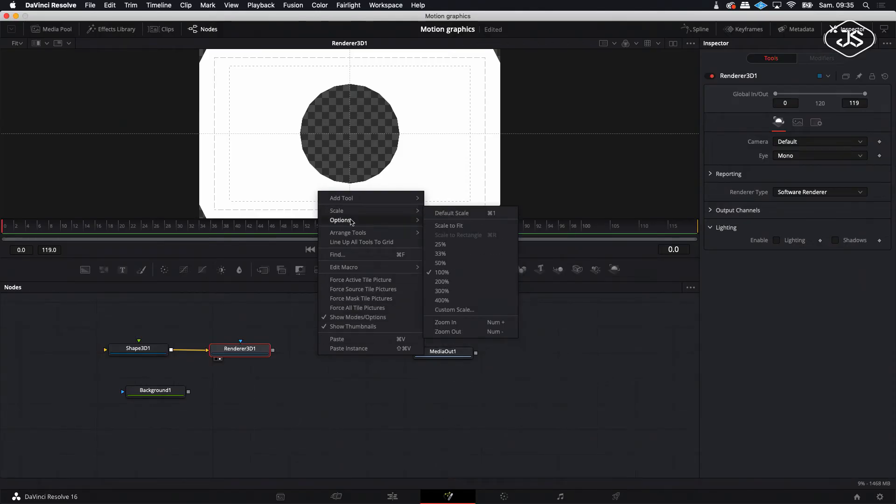
mouse_move(351, 233)
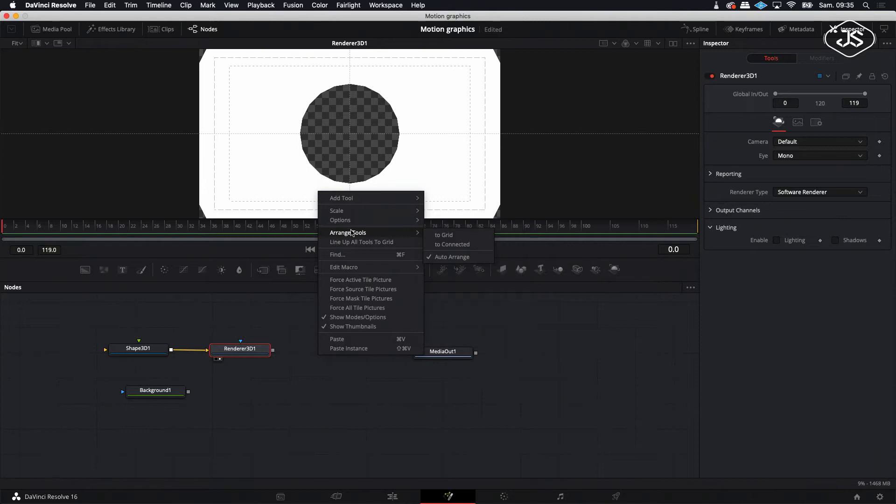
left_click(442, 237)
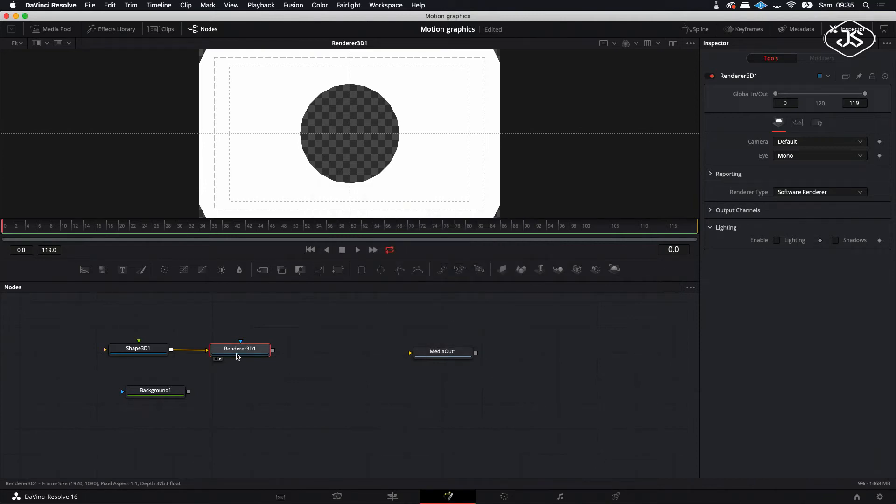
left_click_drag(236, 350, 238, 354)
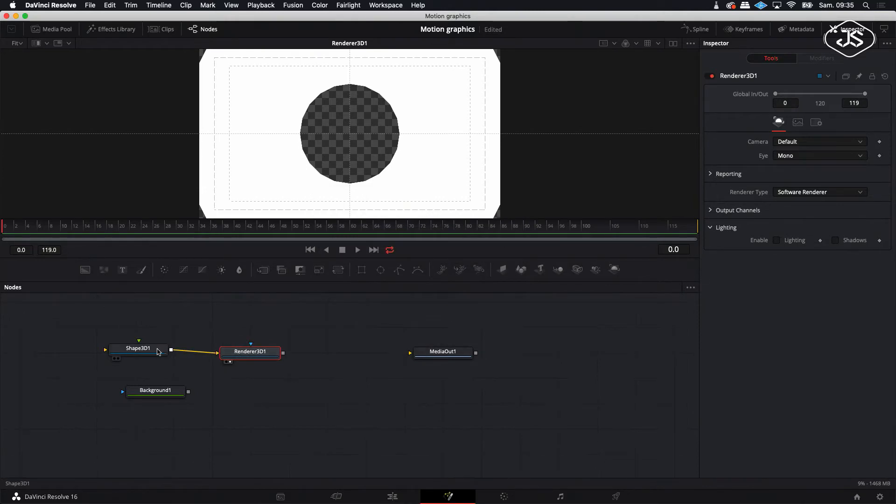
left_click_drag(161, 353, 159, 361)
left_click(154, 354)
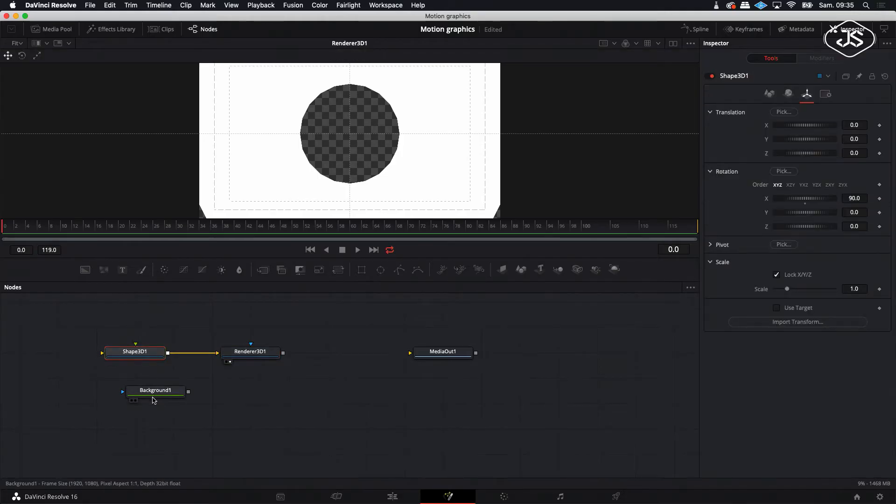
left_click_drag(152, 400, 231, 392)
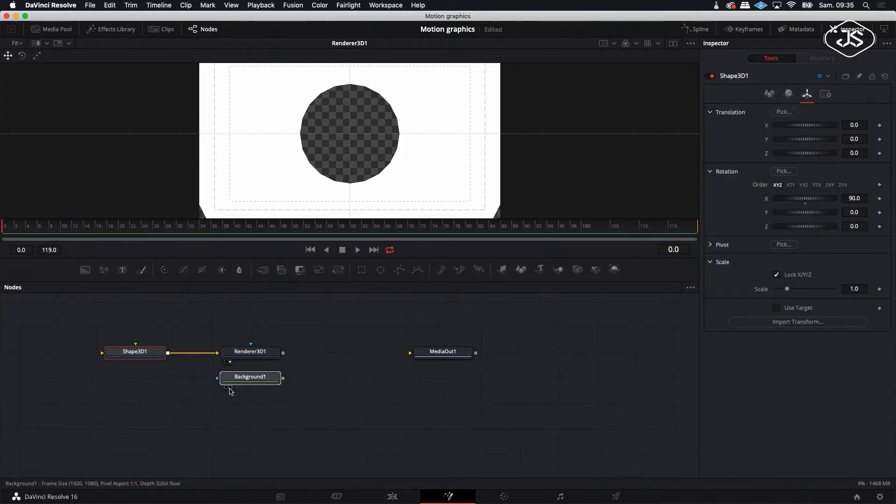
Merge Renderer3D1 over Background1 and display the merge result in the viewer.
left_click(238, 383)
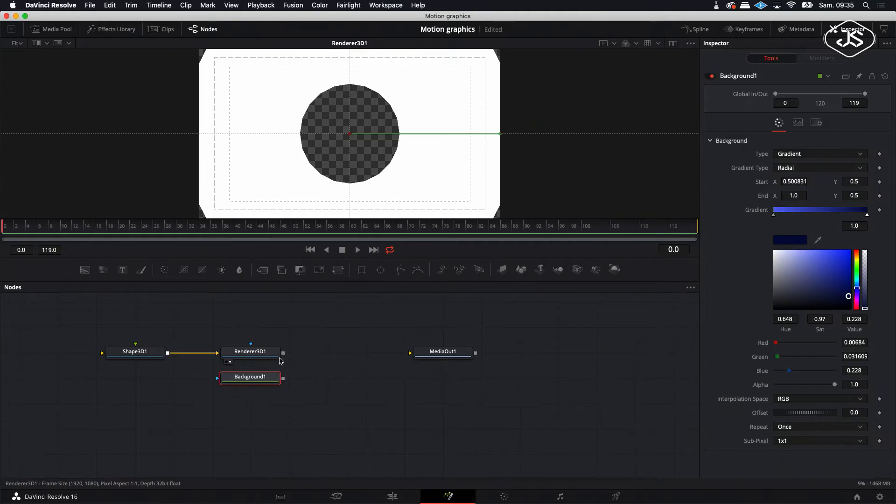
left_click_drag(284, 356, 283, 378)
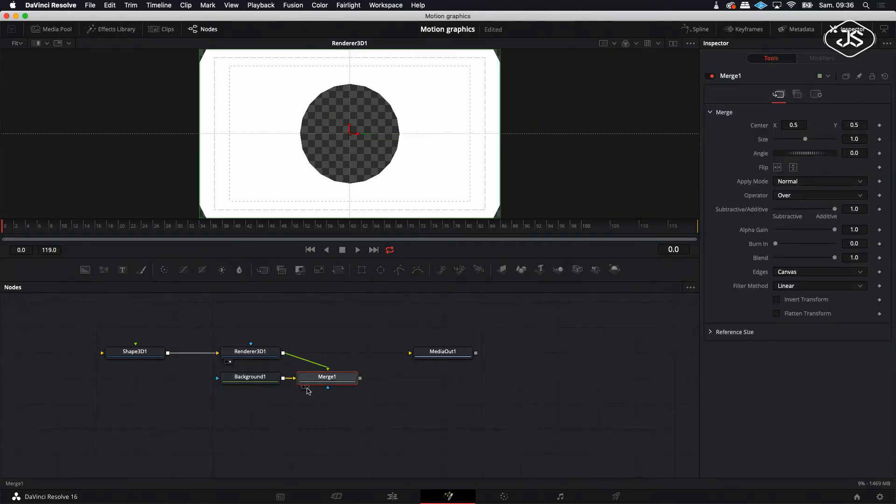
left_click(306, 386)
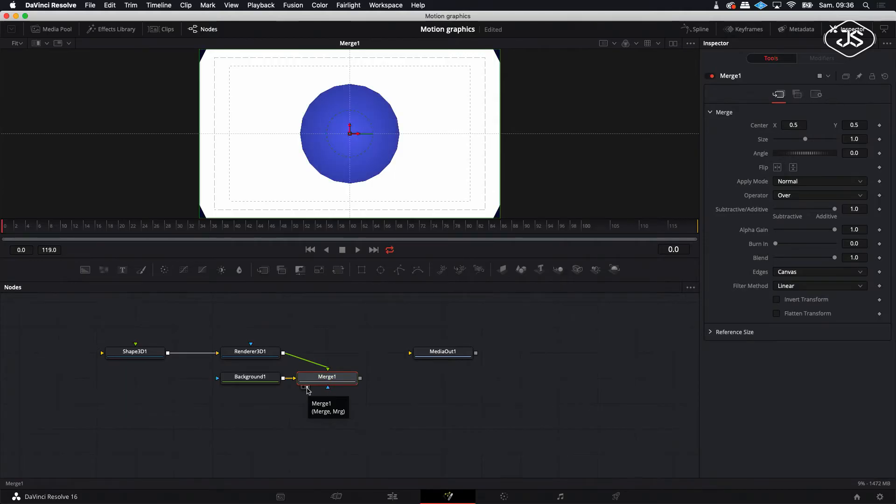
Reshape Shape3D1's torus to radius 0.472 and section 0.039, with base subdivisions at 100 and height subdivisions at 20.
left_click(123, 355)
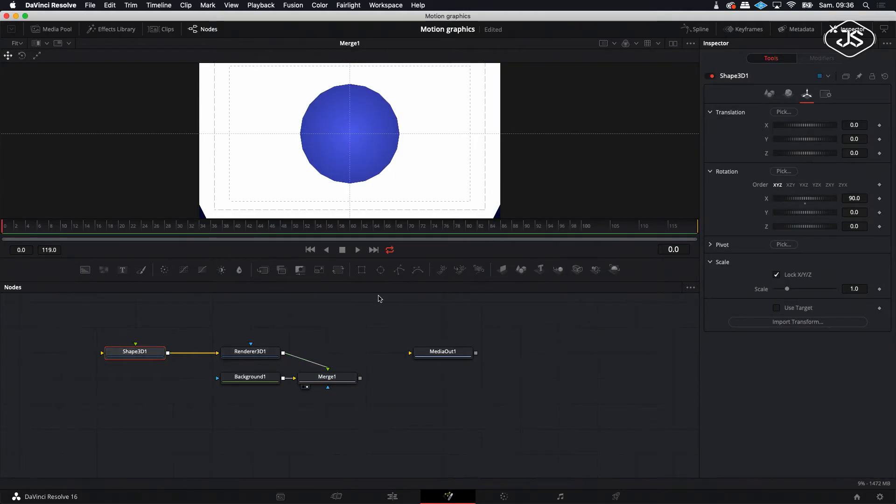
left_click(769, 93)
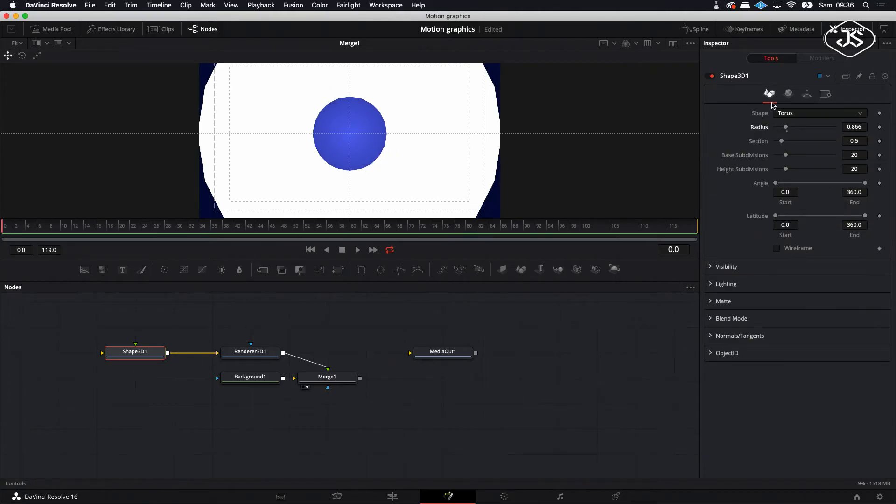
left_click_drag(786, 129, 784, 131)
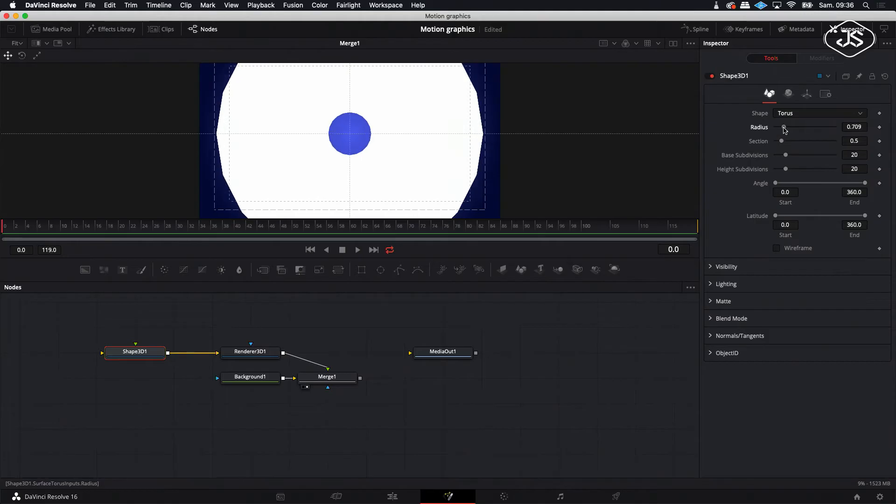
left_click(787, 94)
left_click(768, 93)
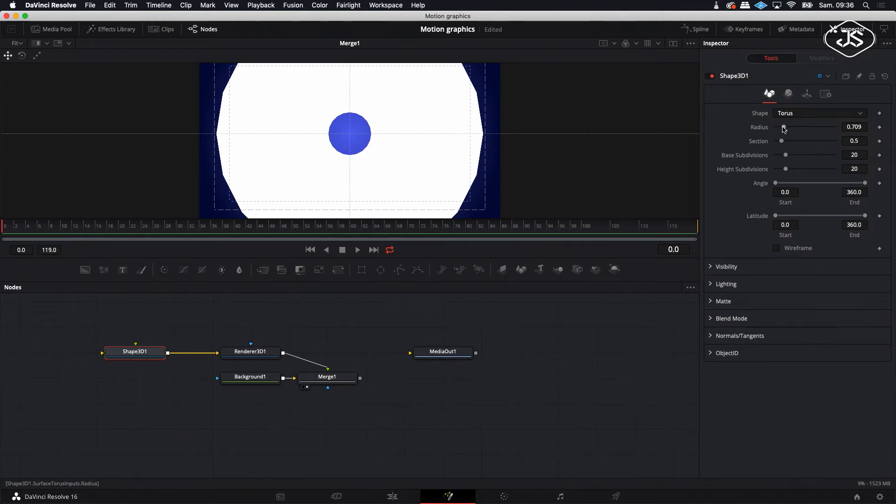
left_click_drag(782, 142, 871, 163)
left_click_drag(786, 171, 774, 171)
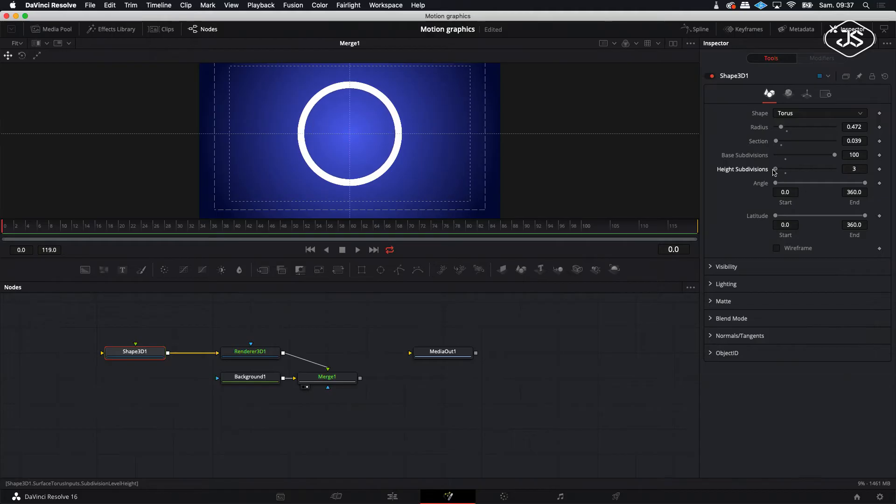
left_click_drag(774, 172, 839, 178)
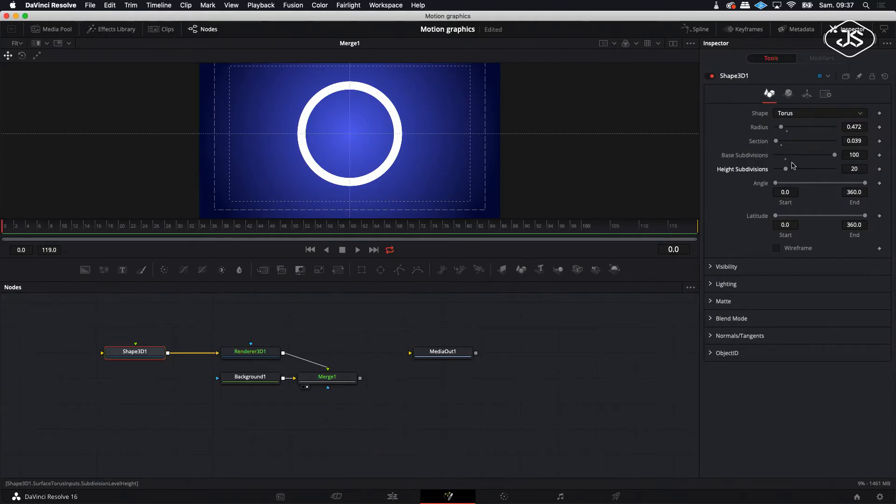
Refine the torus into a thinner ring with radius 0.433 and section 0.011.
left_click_drag(781, 128, 780, 130)
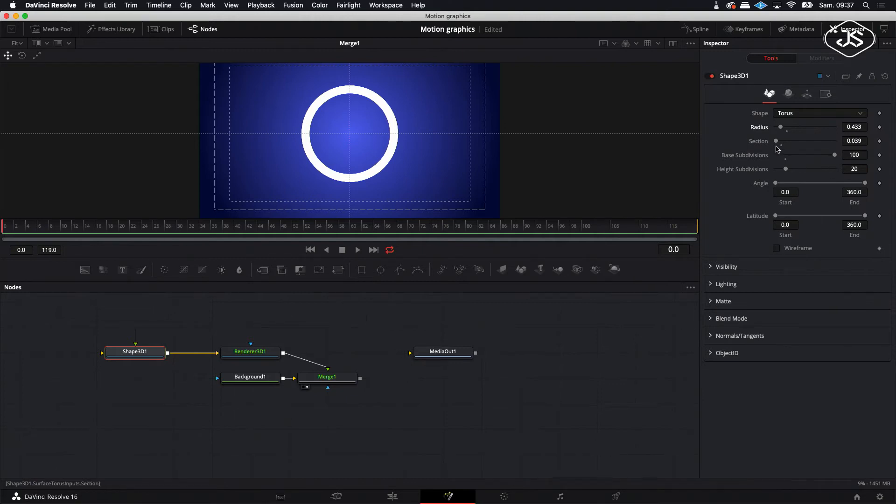
mouse_move(775, 141)
left_mouse_down()
mouse_move(799, 141)
mouse_move(776, 144)
left_mouse_up()
left_click_drag(855, 141, 840, 140)
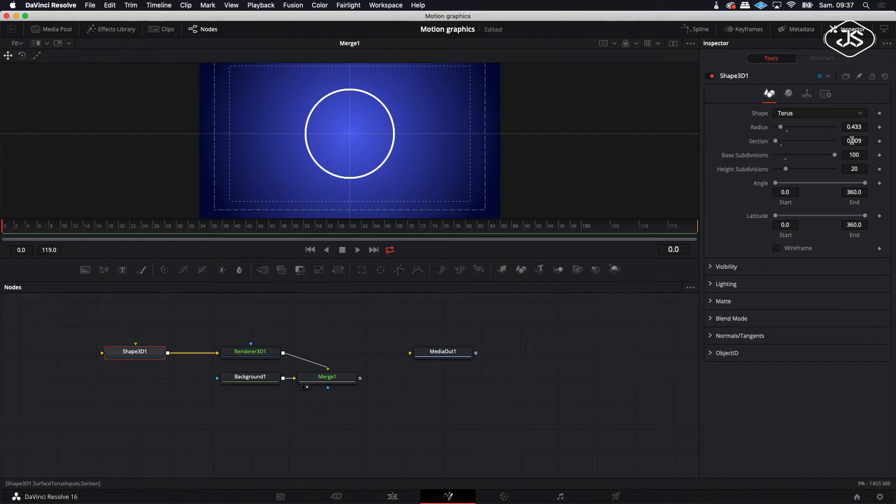
left_click_drag(854, 140, 857, 140)
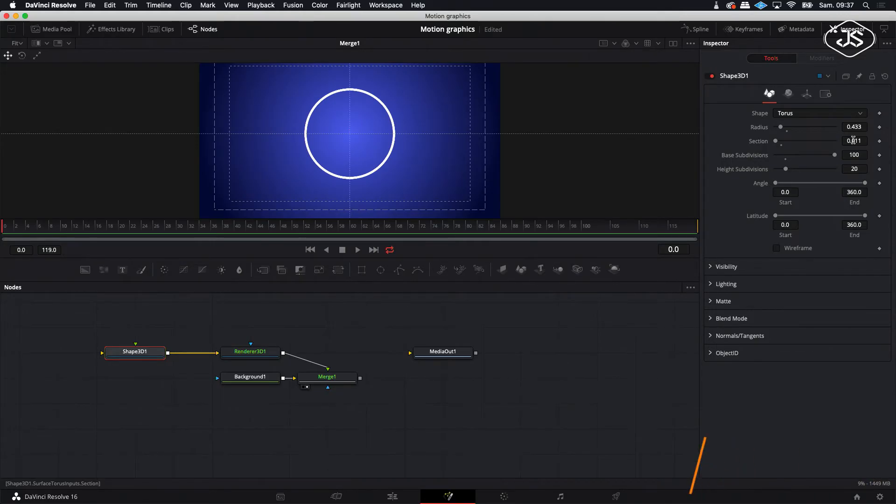
Open the Spline editor, set the torus's start angle to 360 with the end angle at 360, and keyframe Angle at frame 0.
left_click(691, 28)
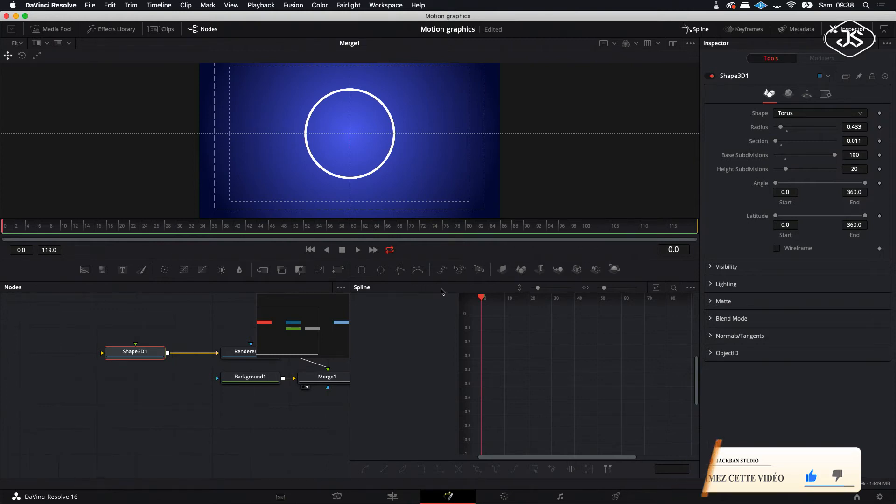
mouse_move(865, 186)
left_mouse_down()
mouse_move(778, 188)
mouse_move(866, 191)
left_mouse_up()
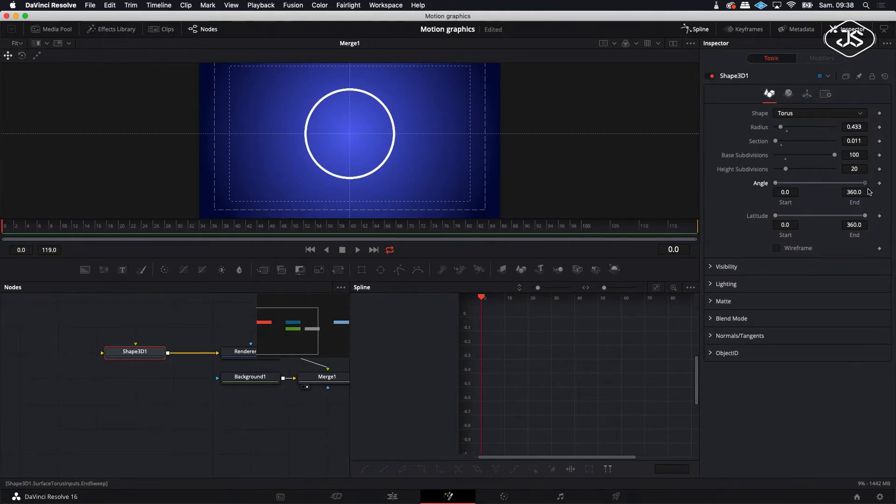
left_click_drag(774, 183, 883, 186)
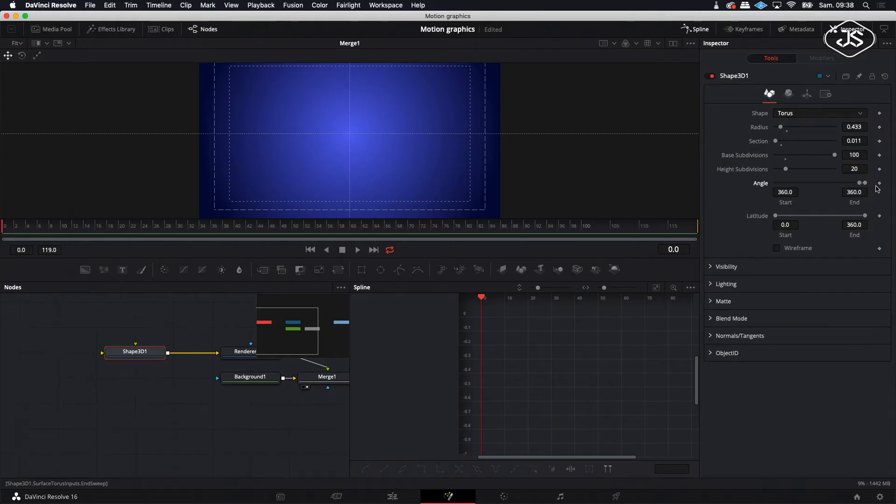
left_click(879, 183)
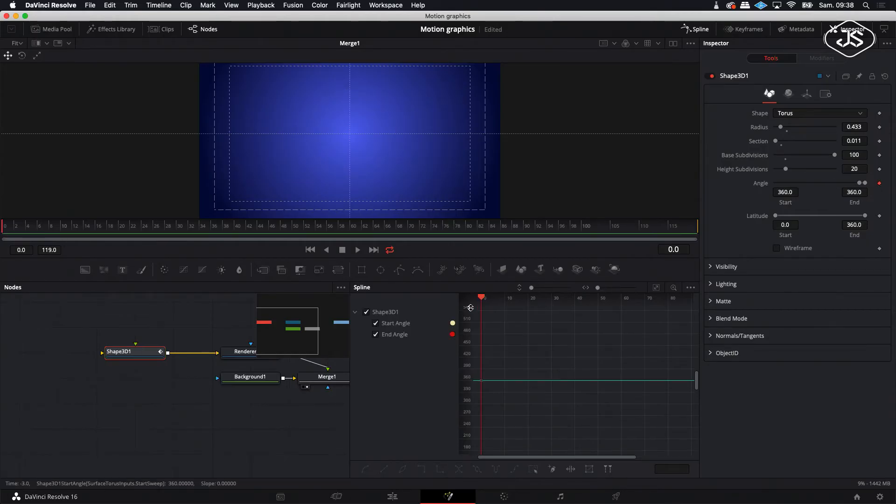
At frame 40, keyframe both the start angle and the end angle of the torus at 0.
left_click_drag(483, 298, 575, 303)
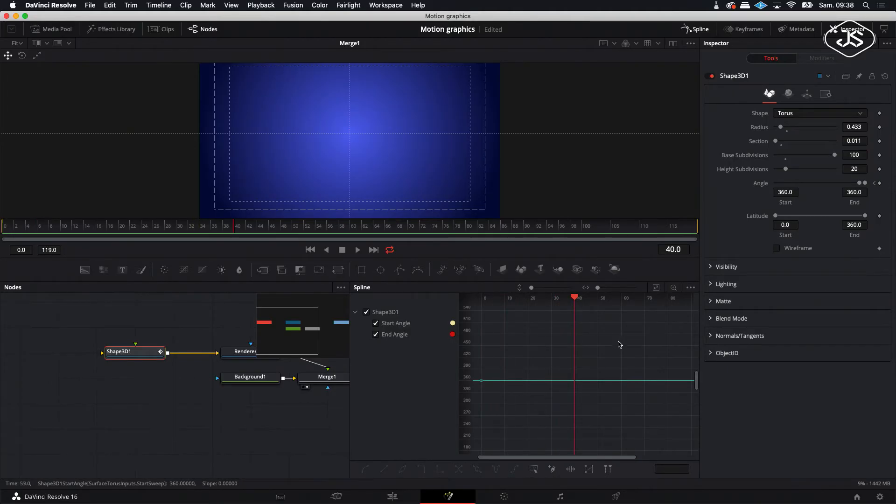
left_click_drag(860, 182, 766, 186)
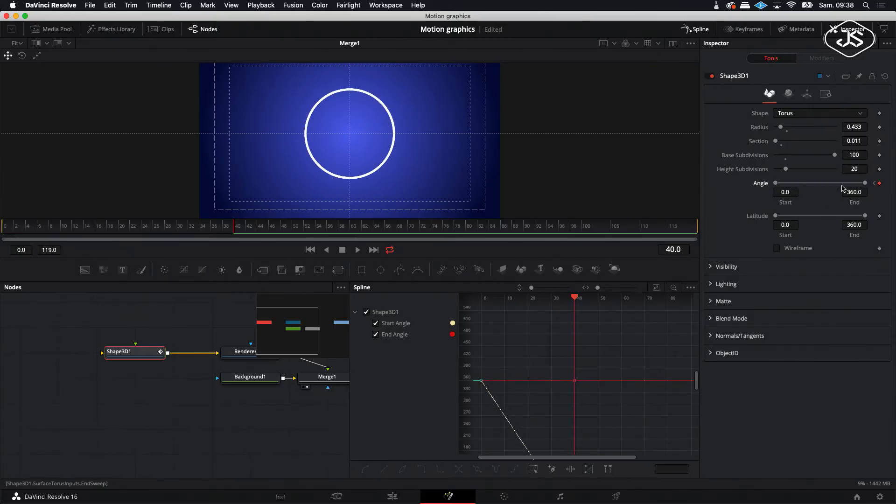
left_click_drag(865, 185, 777, 191)
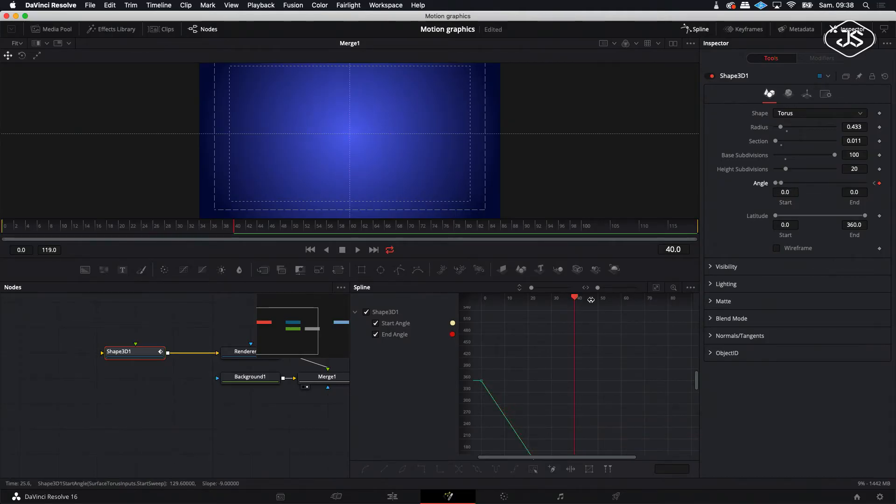
Fit the angle curves in the Spline editor, select all their keyframes and smooth them.
left_click(656, 288)
left_click_drag(484, 308, 687, 457)
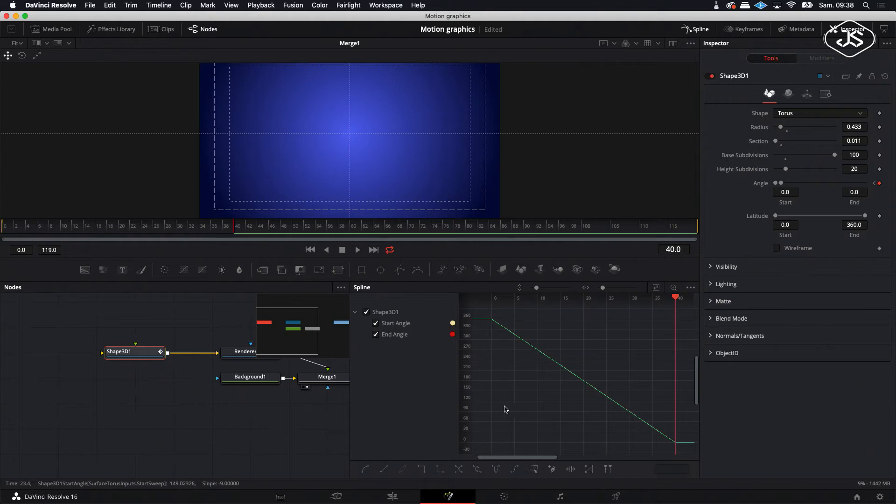
left_click(366, 469)
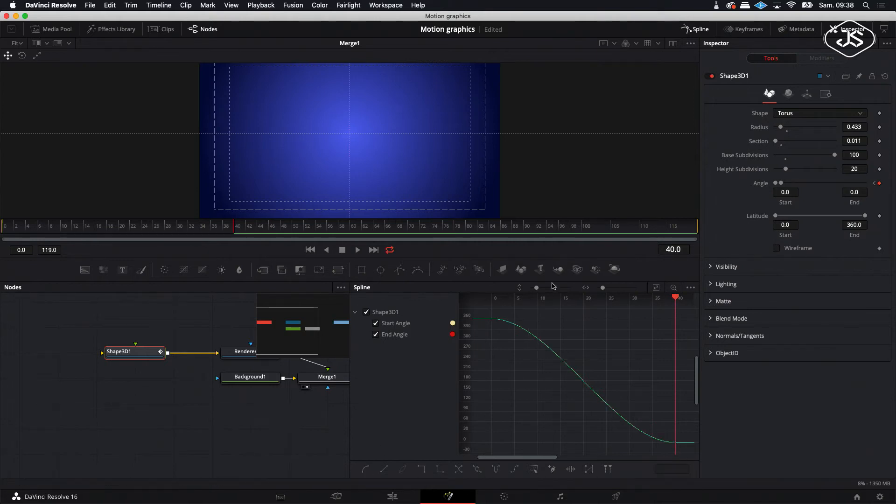
Extend the End Angle curve's handle at frame 40 horizontally back to about frame 0, and preview the ring animation.
left_click(310, 250)
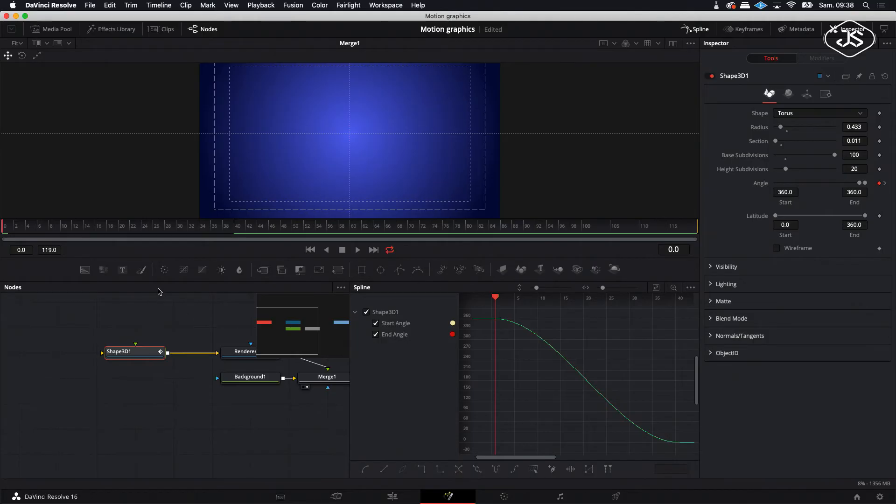
left_click(382, 323)
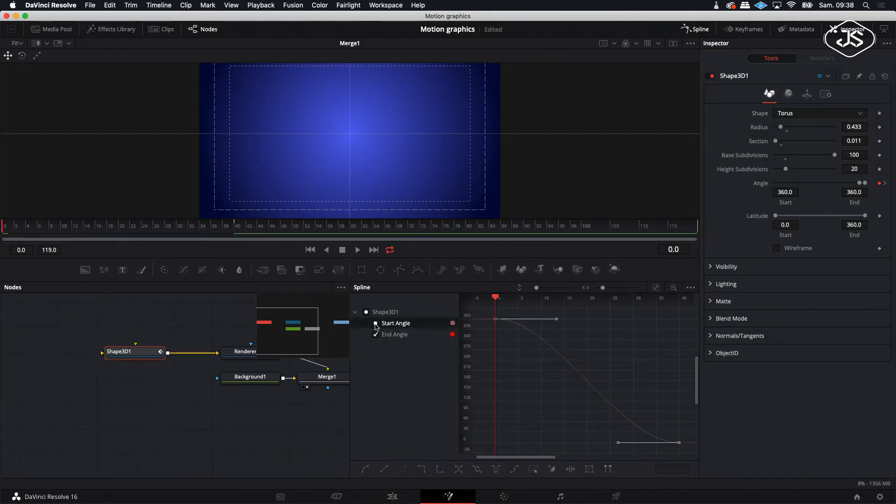
left_click_drag(618, 443, 496, 447)
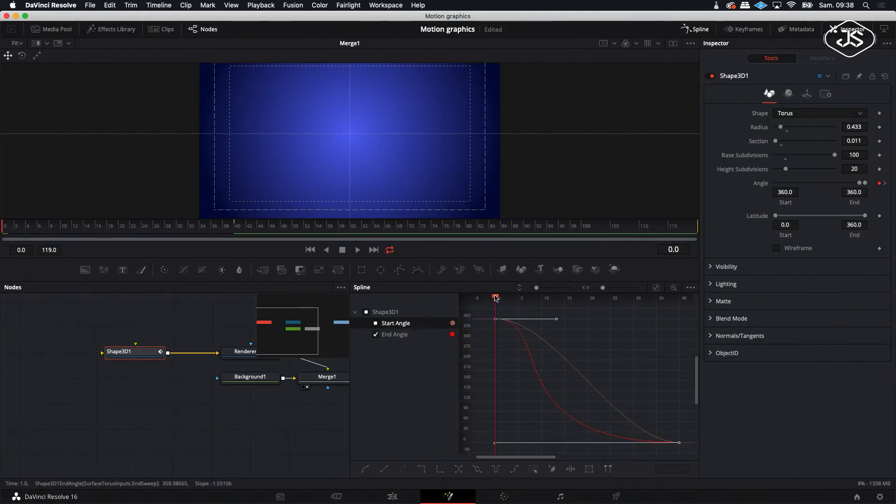
mouse_move(495, 297)
left_mouse_down()
mouse_move(665, 309)
mouse_move(488, 310)
mouse_move(495, 309)
left_mouse_up()
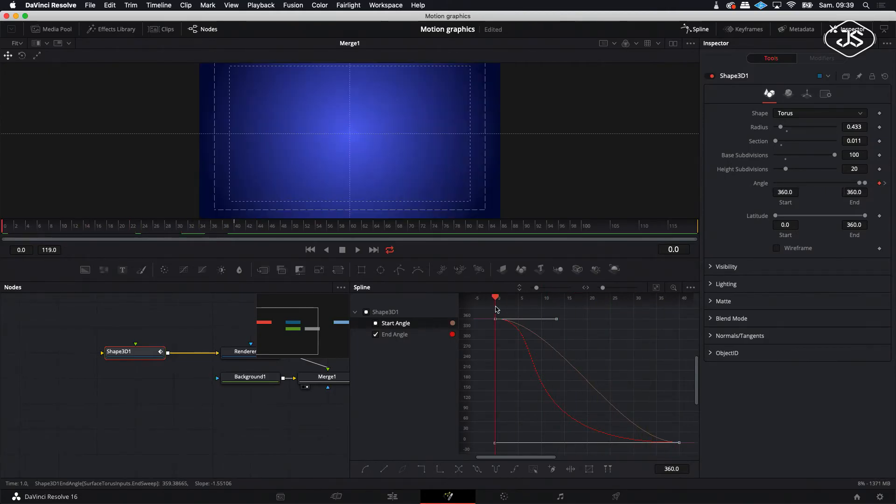
Isolate the Start Angle curve and extend its handle at frame 40 horizontally back to about frame 0.
left_click(376, 323)
left_click(375, 335)
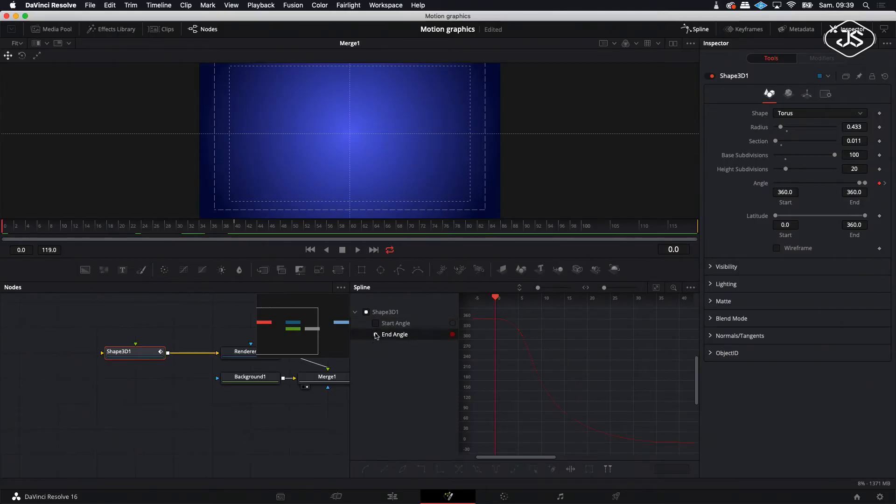
left_click(376, 323)
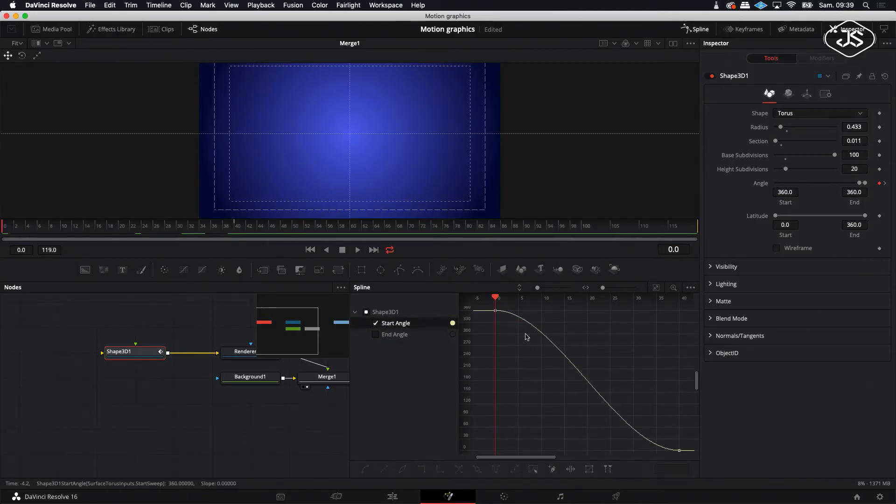
left_click(677, 450)
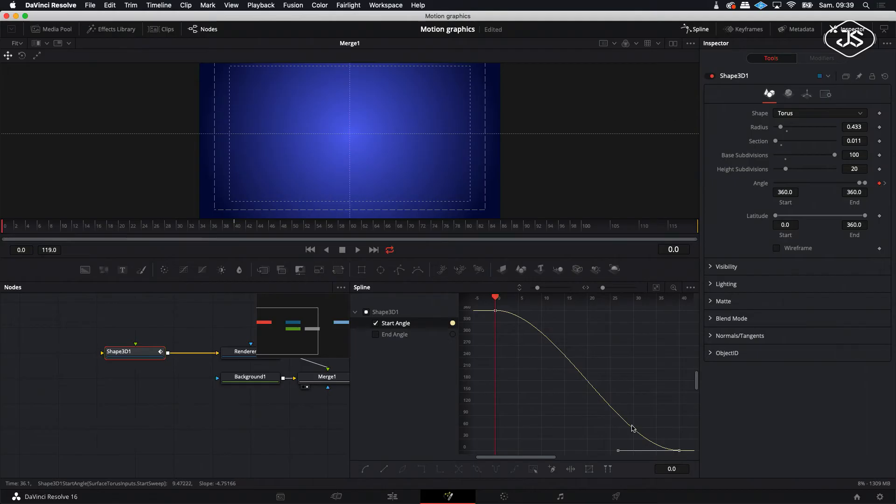
left_click_drag(617, 451, 493, 453)
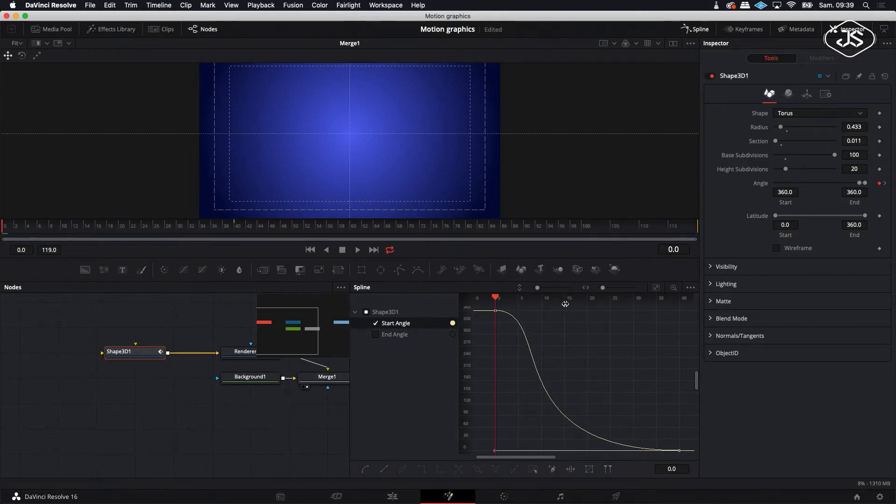
Shorten the render range to end at frame 47, preview the ring animation and return to frame 0.
left_click_drag(675, 229, 412, 250)
left_click_drag(310, 241, 262, 240)
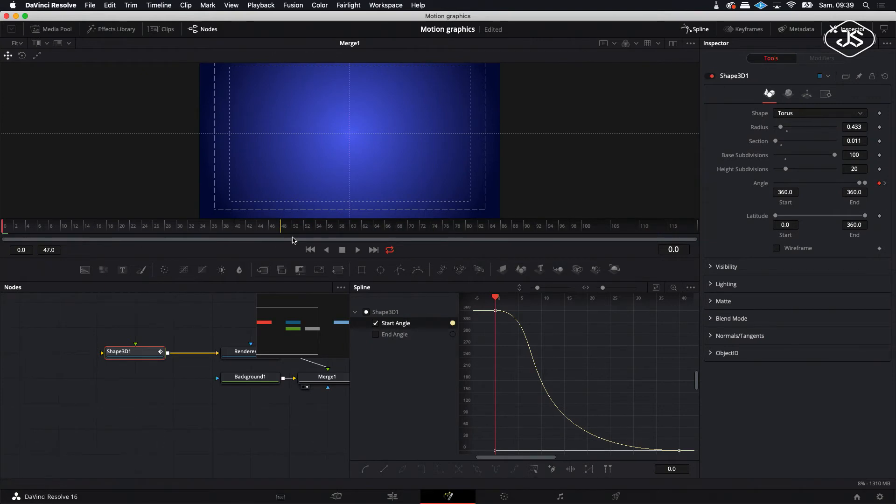
left_click(357, 250)
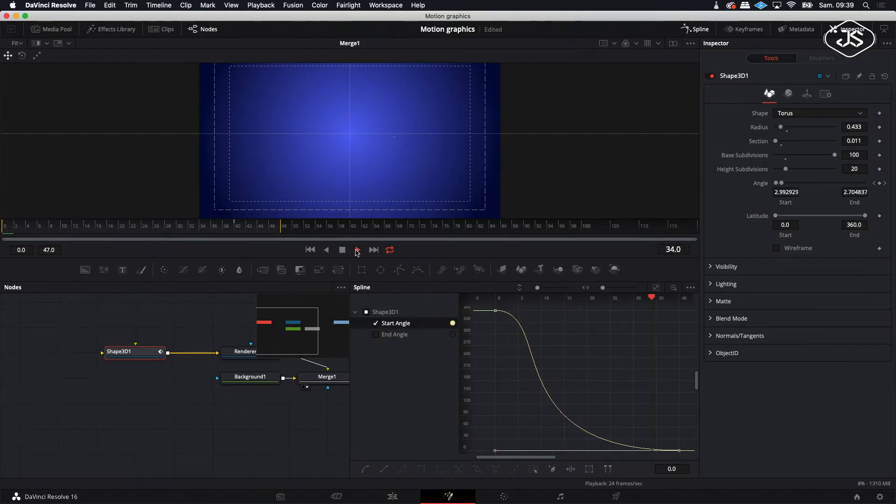
left_click(343, 250)
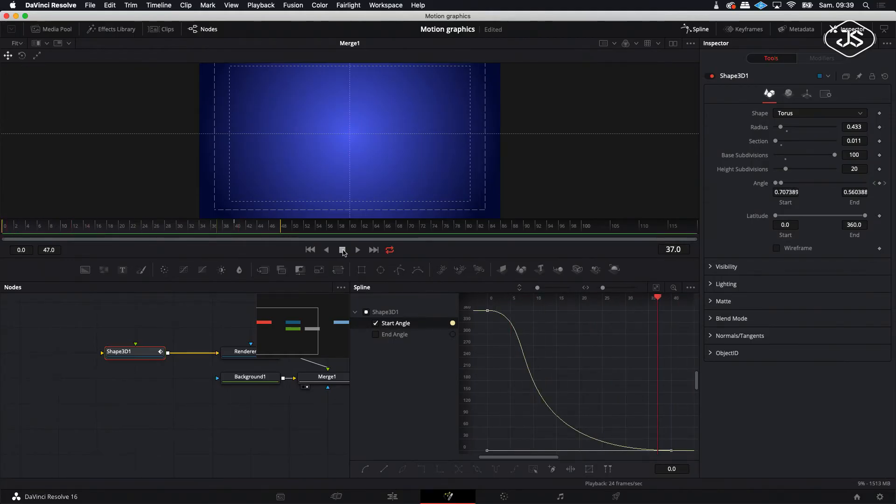
left_click_drag(659, 300, 487, 306)
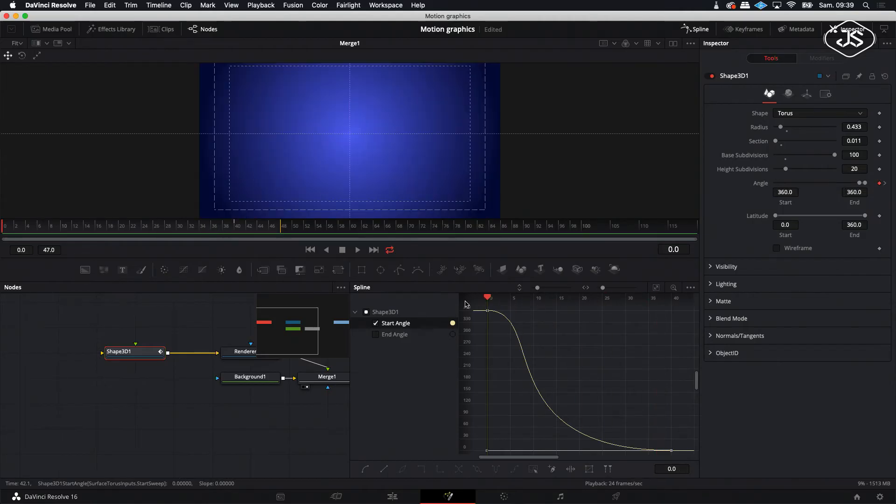
With both angle curves shown, move the first End Angle keyframe to frame 15 and preview the animation.
left_click(375, 323)
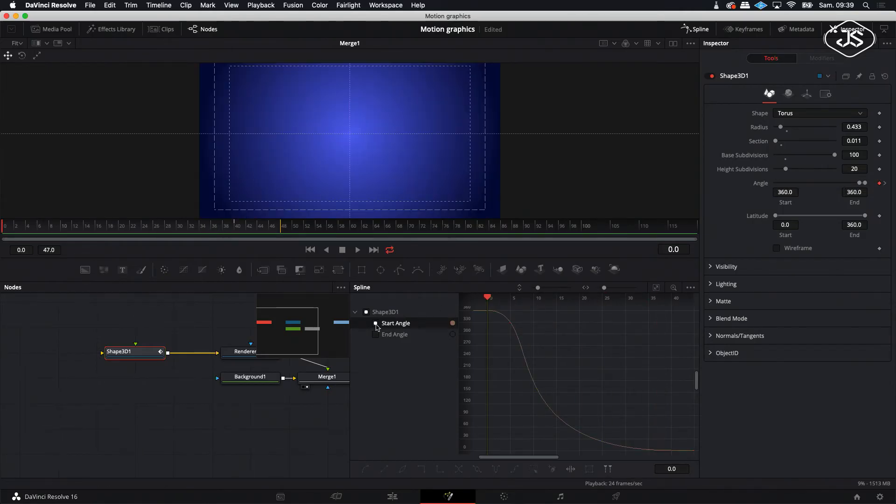
left_click(376, 335)
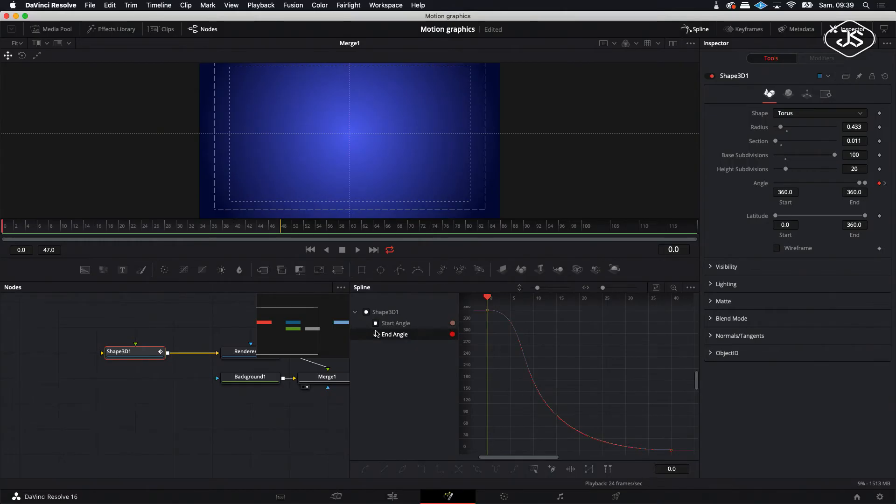
left_click(485, 311)
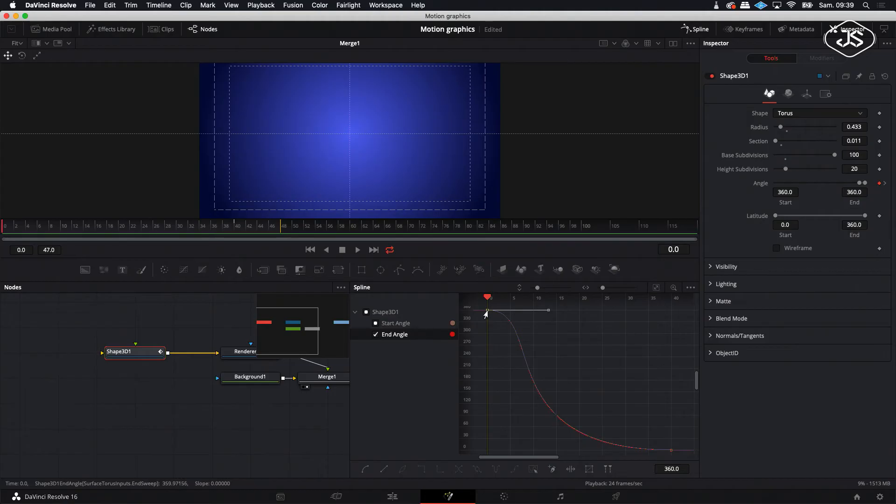
left_click_drag(485, 311, 541, 315)
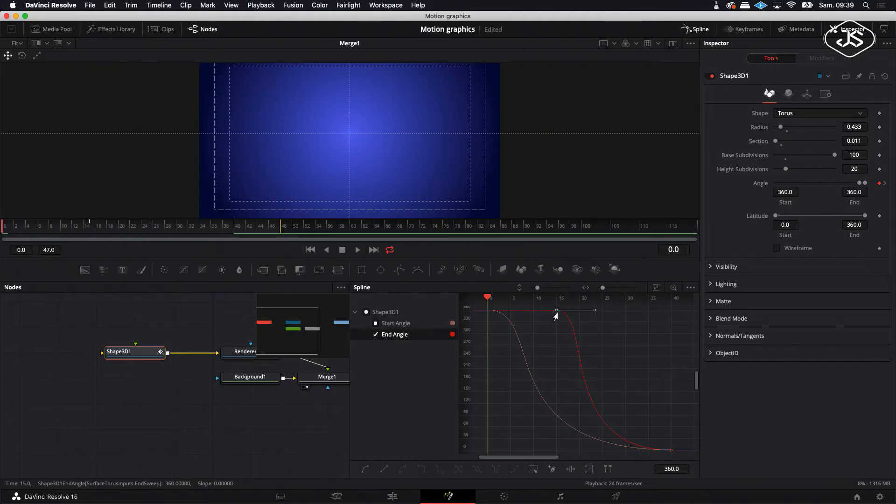
left_click(357, 250)
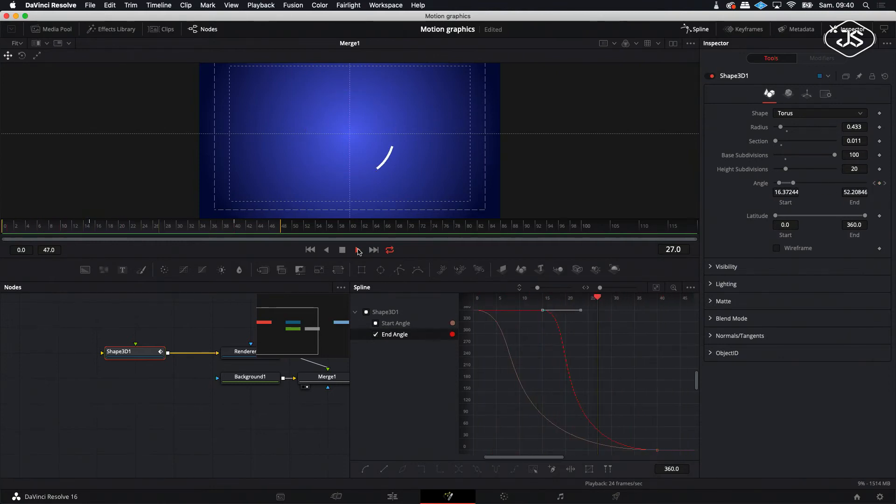
left_click(343, 252)
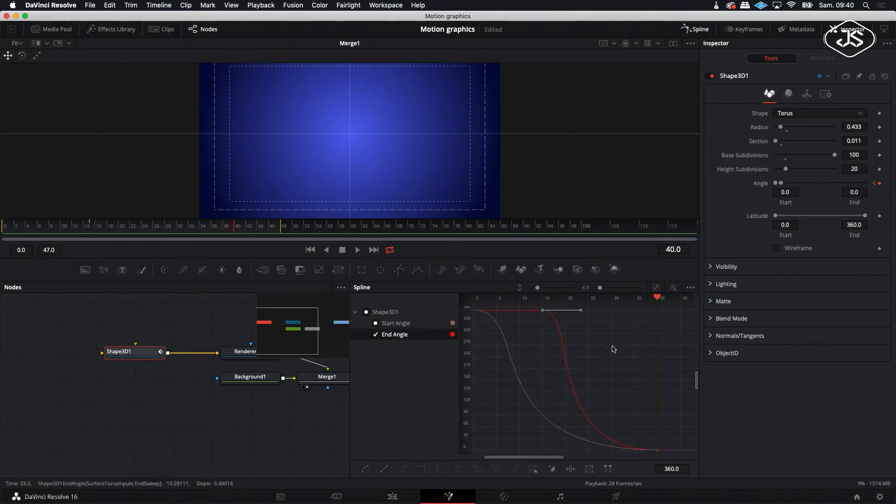
Extend the handle of the End Angle keyframe at frame 15 horizontally forward to about frame 40.
scroll(569, 352, "left", 2)
scroll(569, 351, "right", 2)
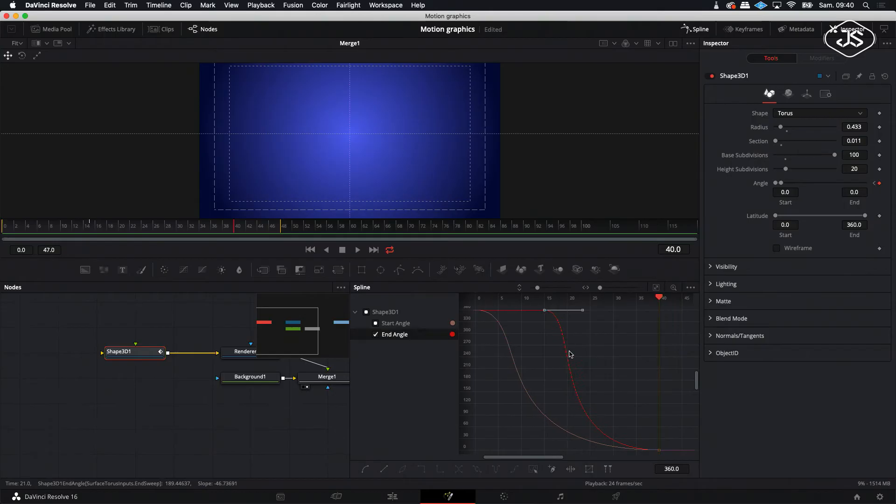
key("Left")
key("Left")
left_click(545, 299)
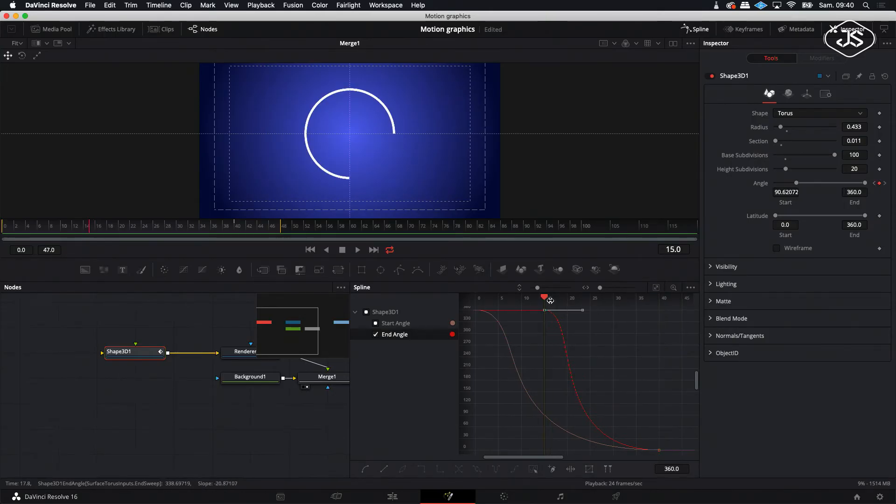
left_click_drag(544, 299, 658, 303)
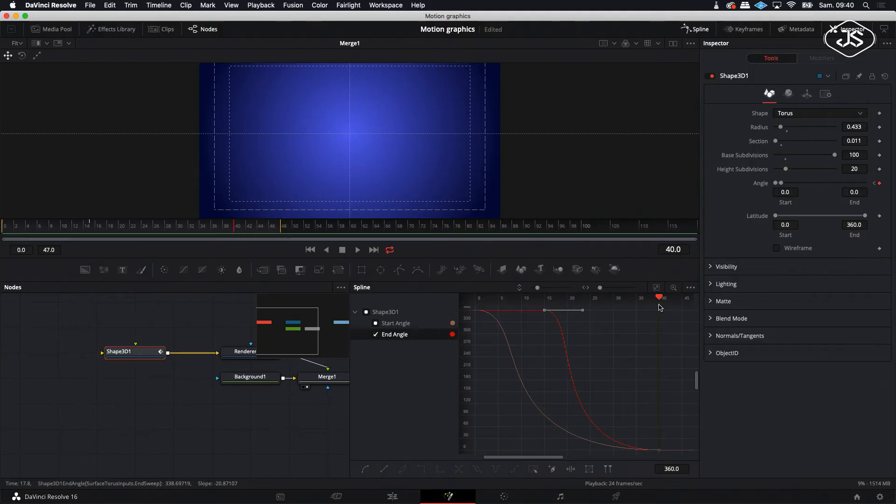
left_click_drag(583, 310, 658, 310)
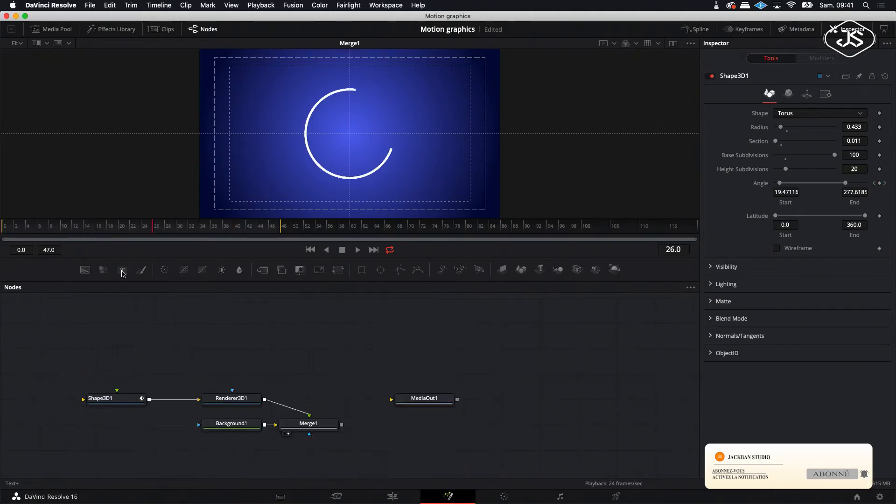
Add a Text+ node above the shape nodes, show it in the viewer and set its text to MOTION.
left_click(122, 270)
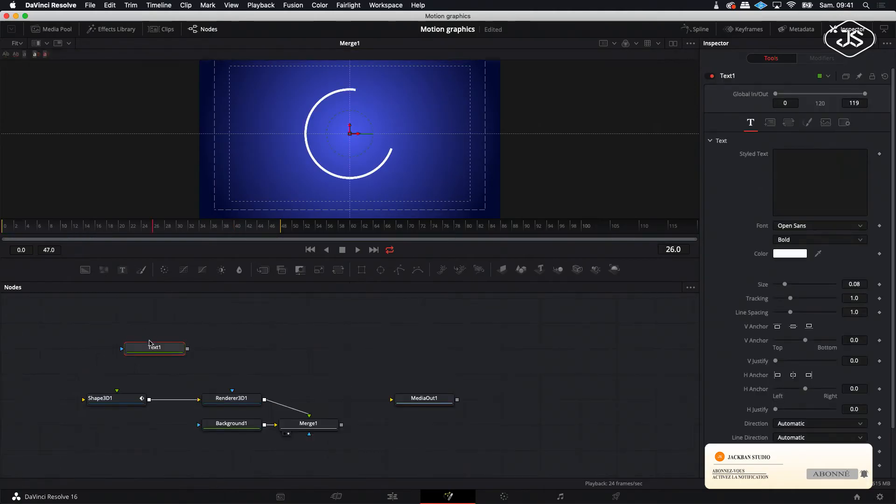
left_click_drag(154, 353, 154, 327)
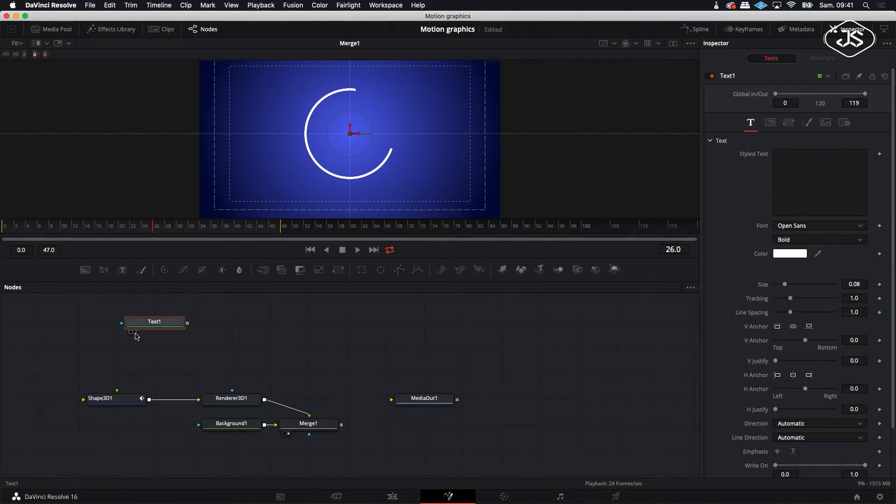
left_click(135, 333)
left_click(786, 164)
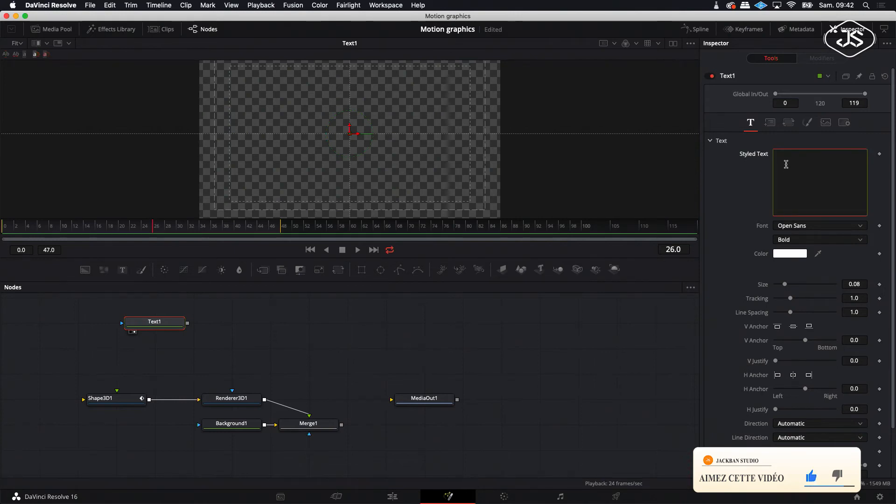
type("MOTION")
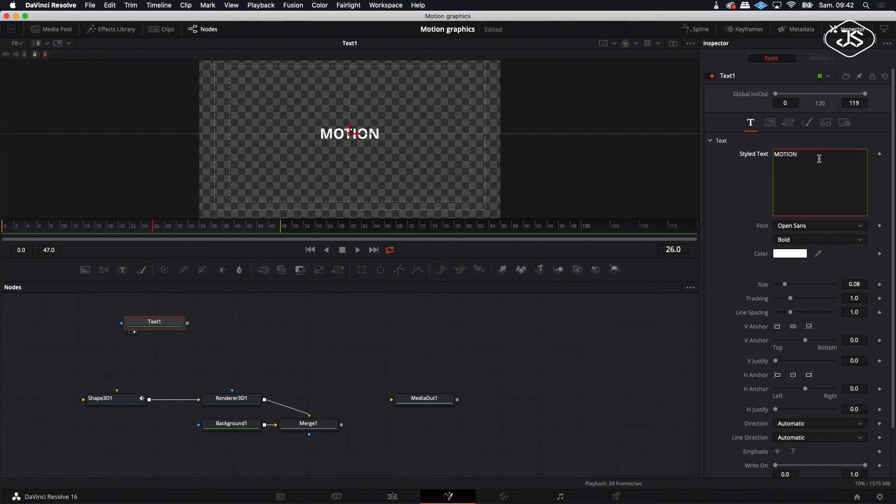
Change the font of the MOTION text to Tahoma.
left_click(860, 226)
scroll(830, 328, "down", 3)
scroll(830, 328, "down", 3)
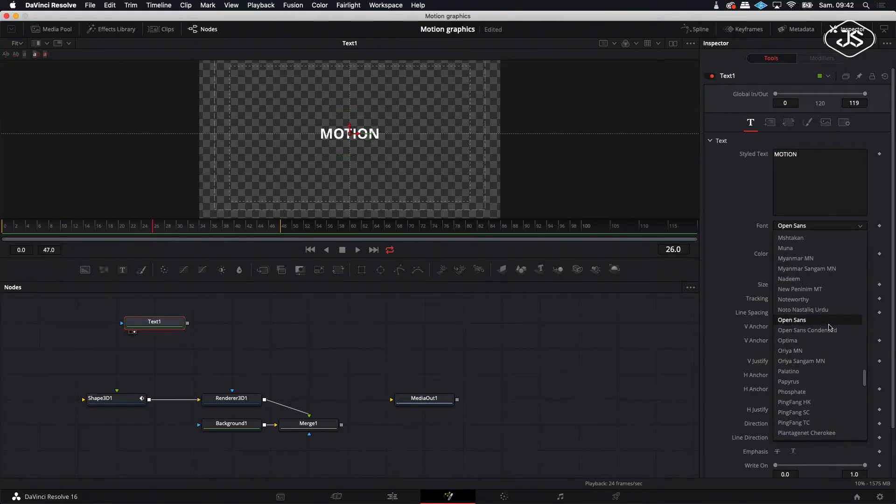
scroll(829, 328, "down", 2)
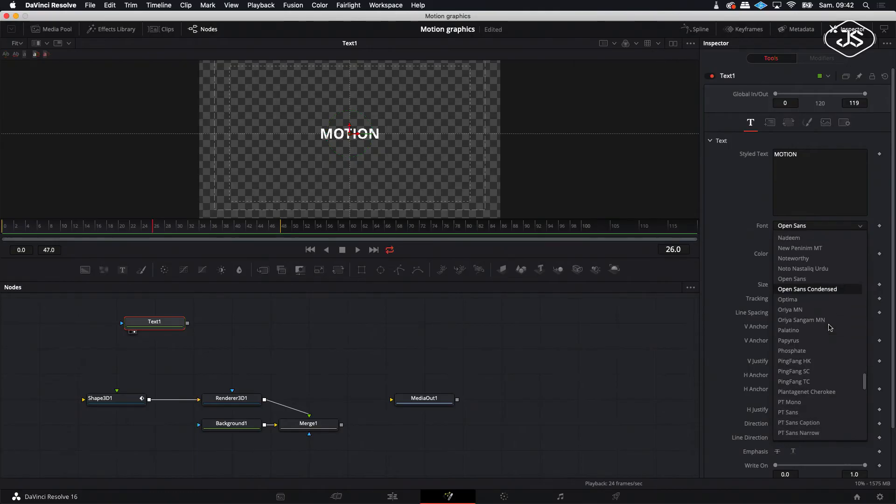
scroll(829, 328, "down", 5)
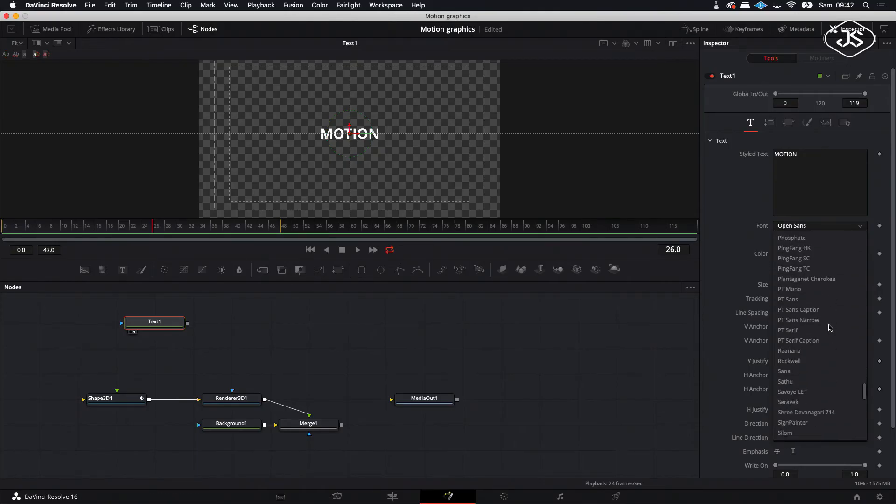
scroll(829, 328, "down", 5)
scroll(829, 328, "down", 9)
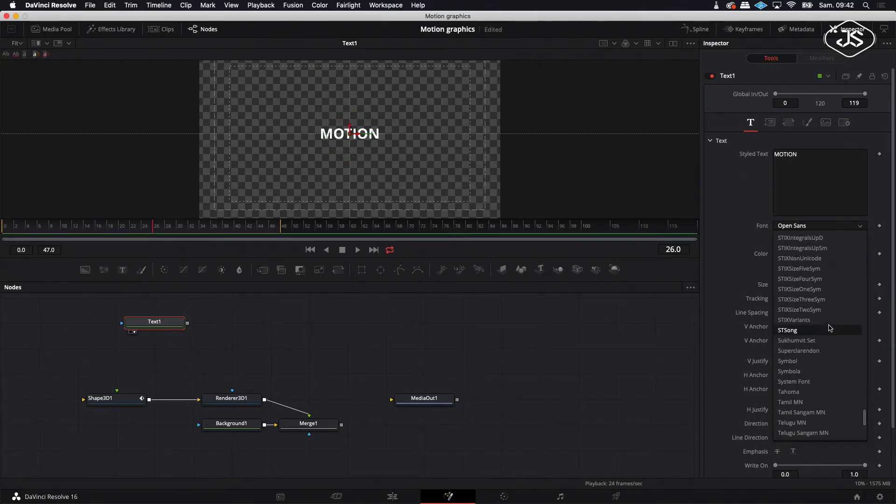
left_click(814, 391)
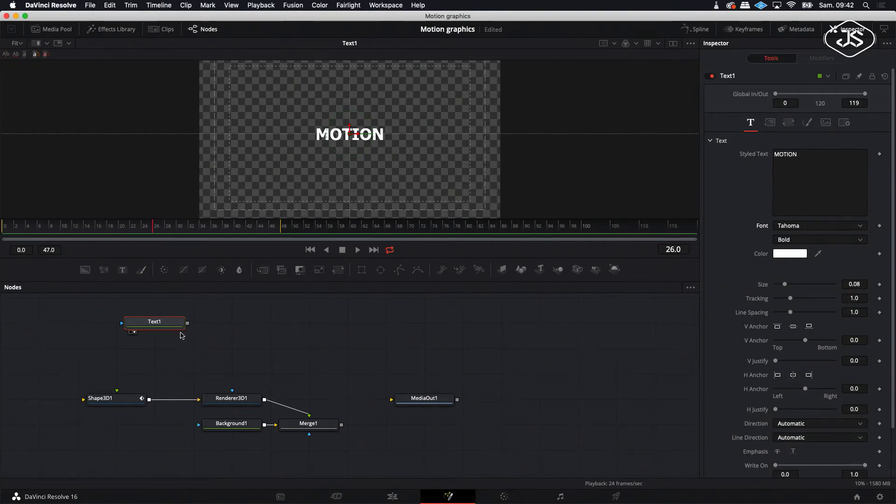
Duplicate the Text1 node and place the copy directly beneath the original.
right_click(164, 326)
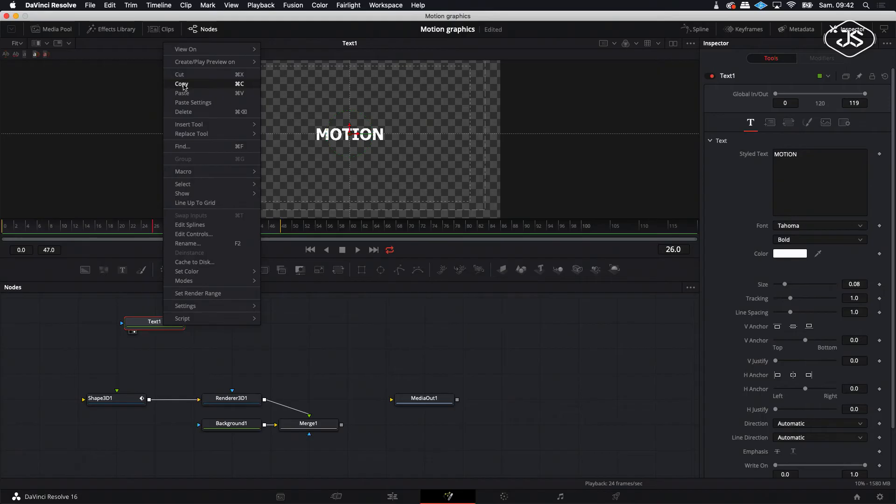
left_click(182, 84)
right_click(221, 332)
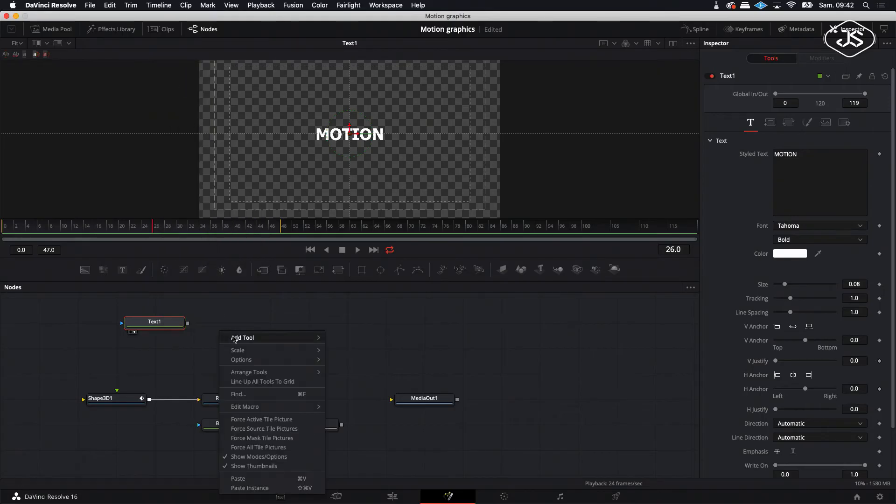
left_click(258, 479)
left_click_drag(248, 327, 180, 355)
Merge the two text nodes, merge the result over Merge1's ring and background, and view the final merge.
left_click_drag(187, 322, 189, 351)
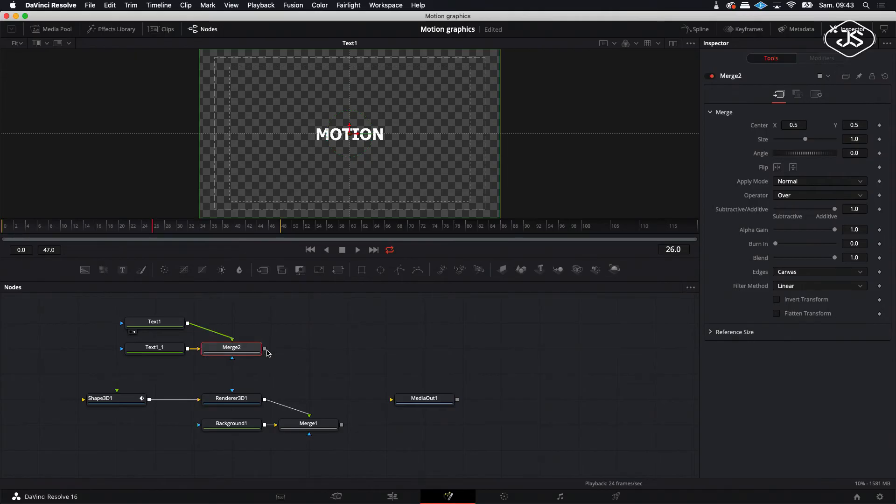
left_click_drag(264, 349, 341, 424)
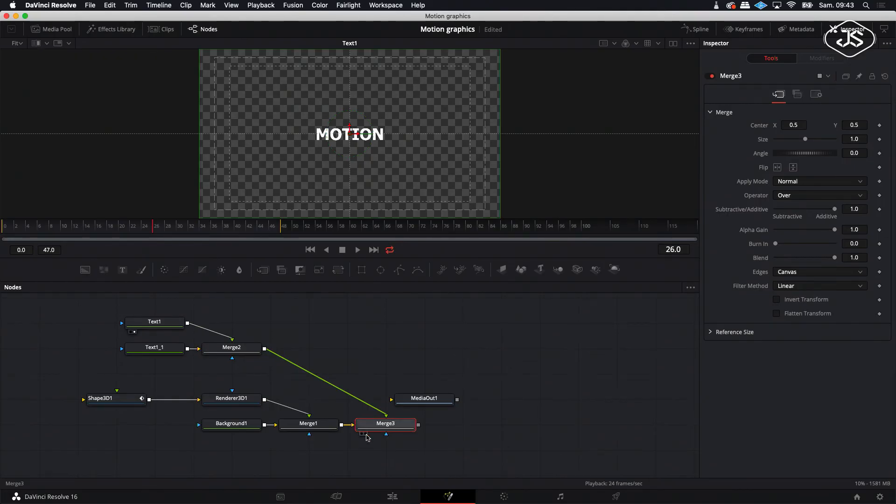
left_click(366, 435)
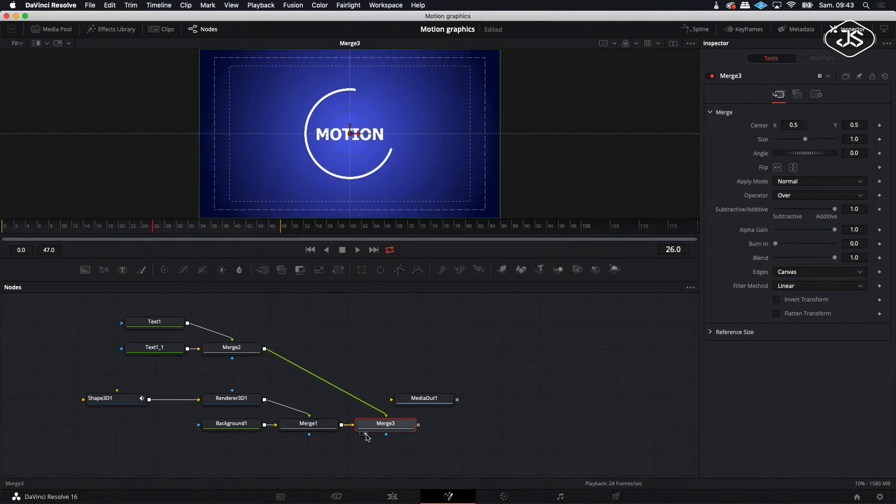
Move the Text1 title slightly up and its copy slightly down so they stack as two lines inside the ring.
left_click(153, 324)
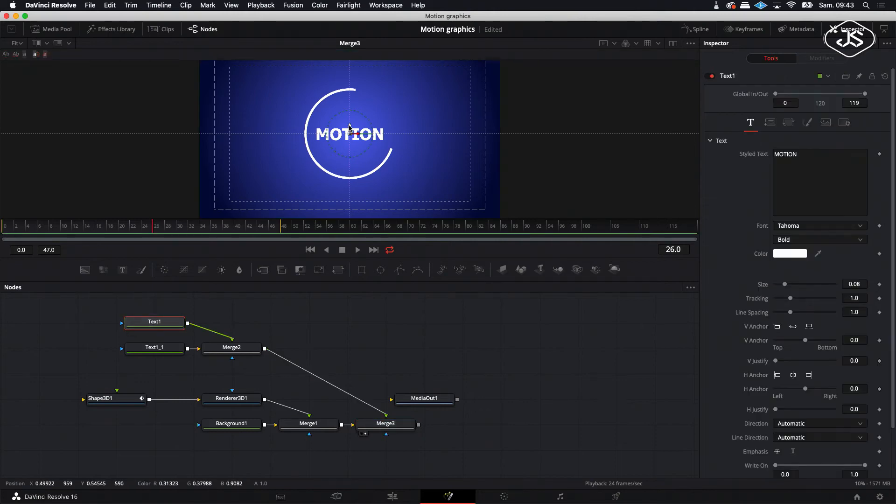
left_click_drag(349, 125, 348, 123)
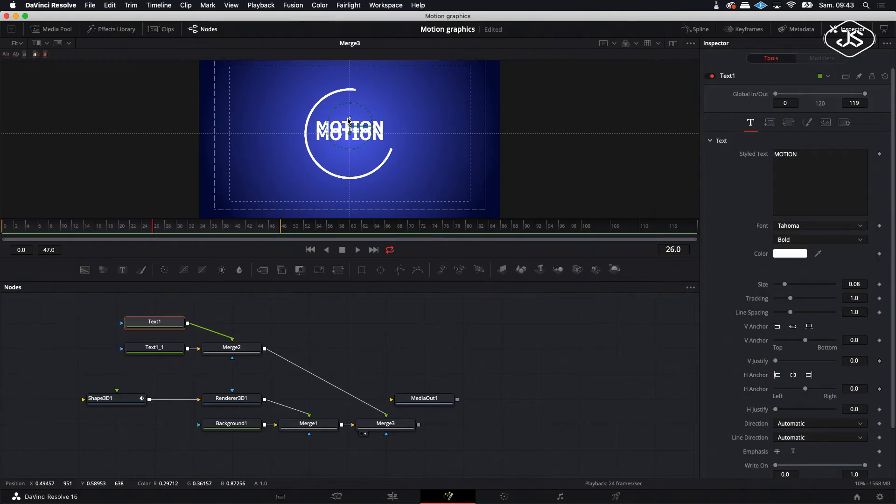
left_click(166, 349)
mouse_move(350, 134)
left_mouse_down()
mouse_move(350, 143)
mouse_move(350, 134)
left_mouse_up()
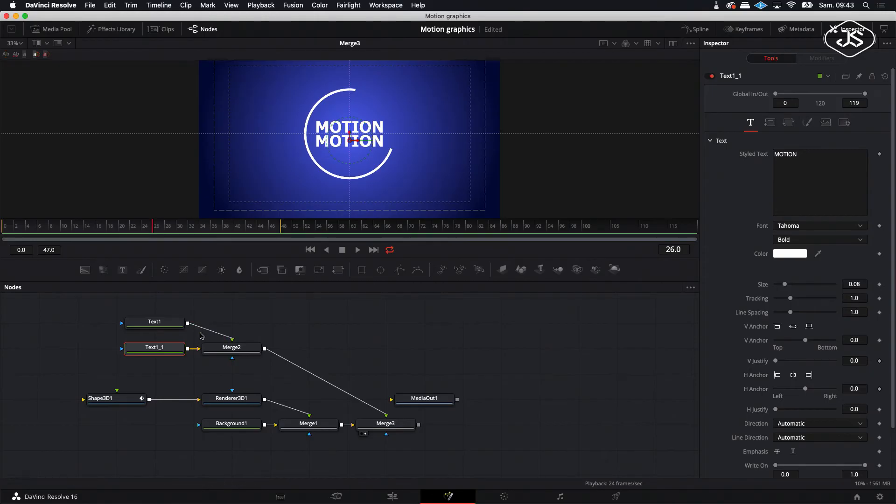
Change the lower title's text to GRAPHICS and reduce its size to about 0.067.
left_click_drag(822, 149, 775, 153)
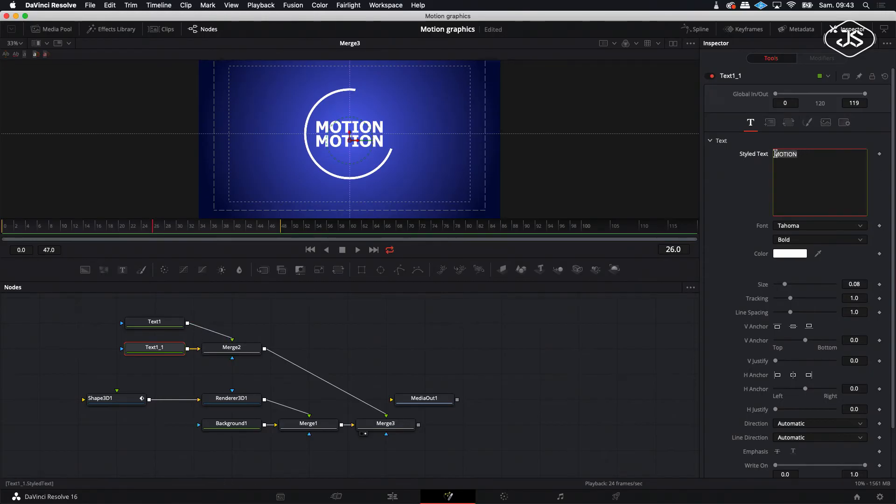
type("GRAPH")
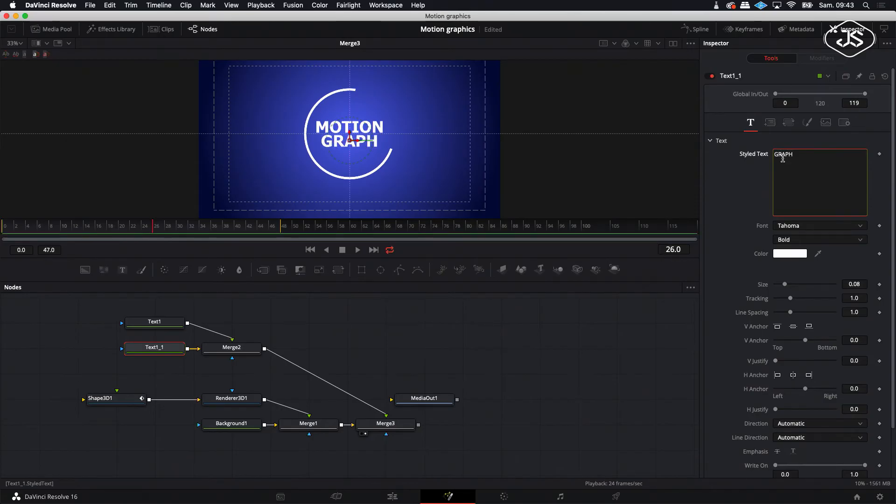
type("IC")
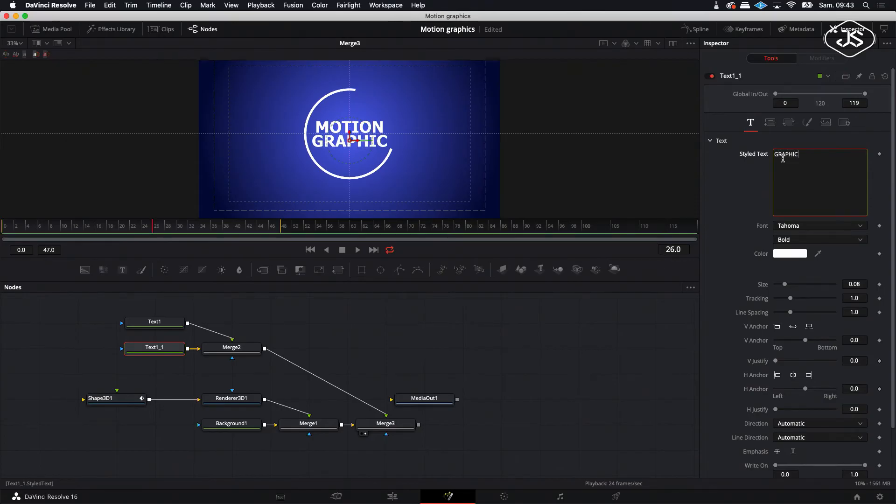
type("S")
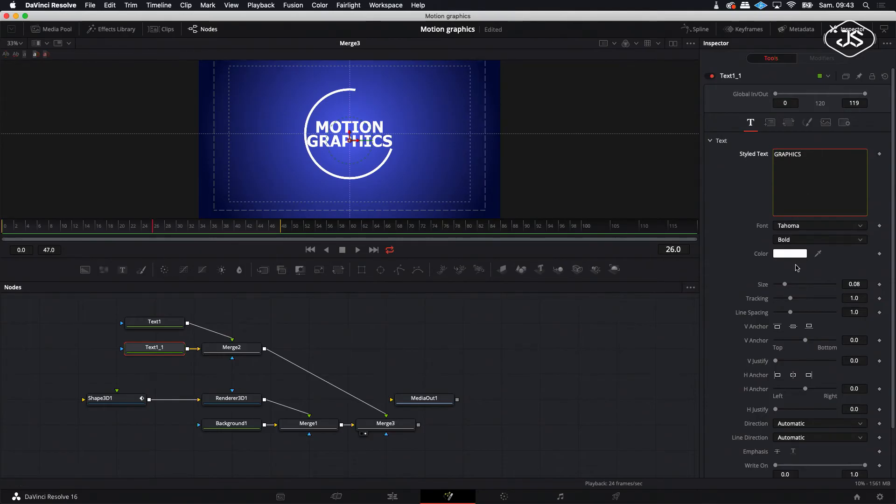
left_click_drag(784, 284, 784, 287)
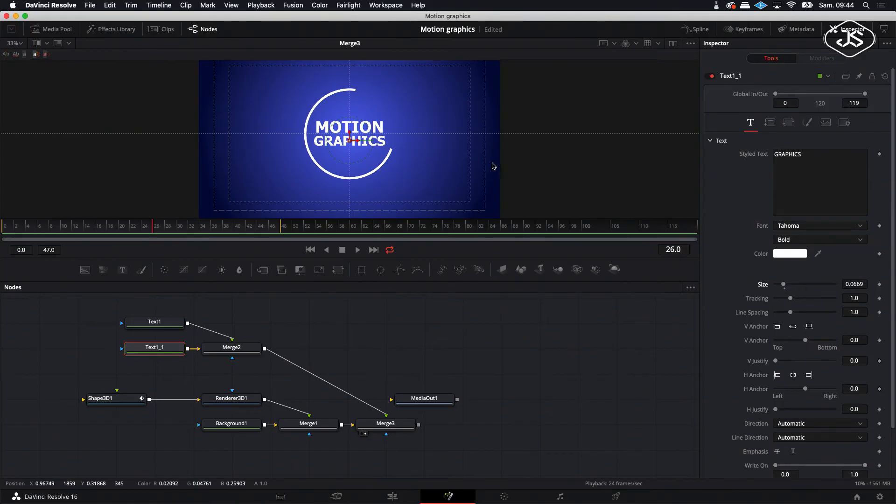
Lower the GRAPHICS title slightly and stretch its characters vertically to a Y size of about 1.447.
left_click_drag(350, 133, 350, 136)
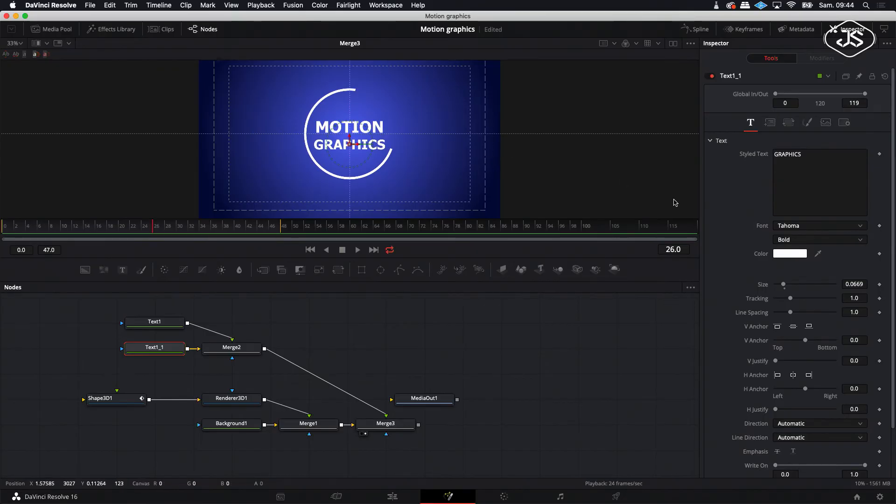
left_click(789, 123)
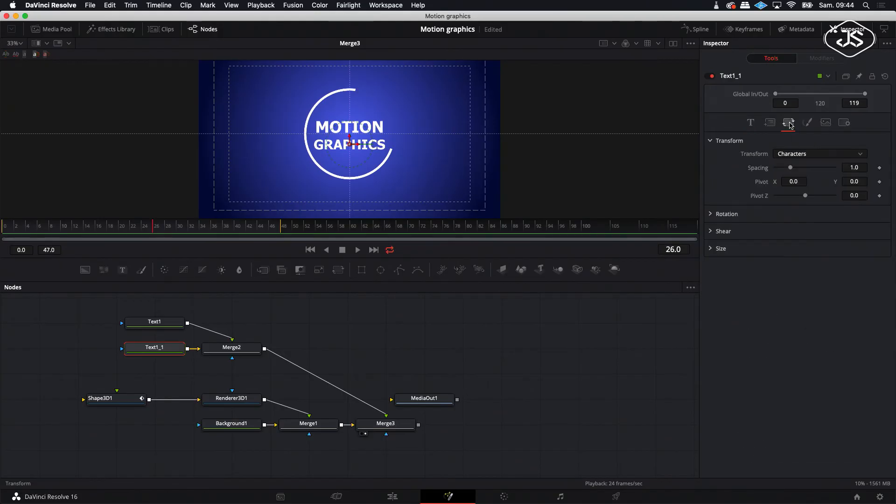
left_click(765, 248)
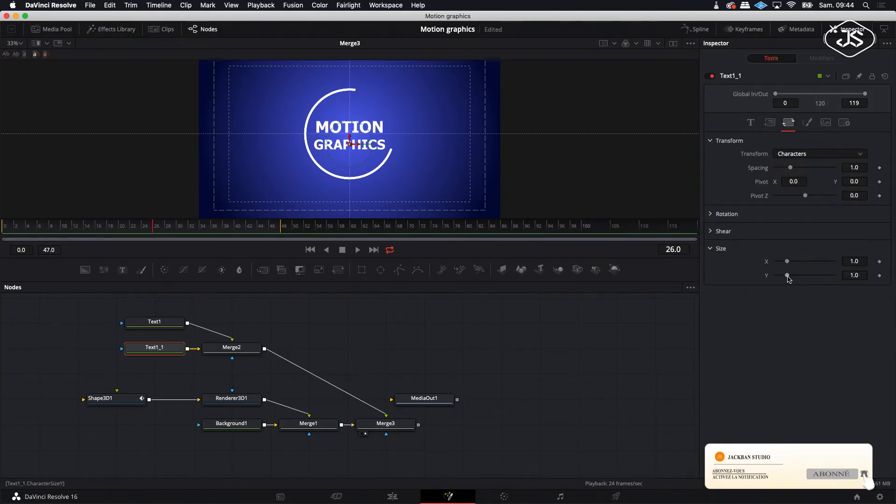
left_click_drag(786, 277, 794, 279)
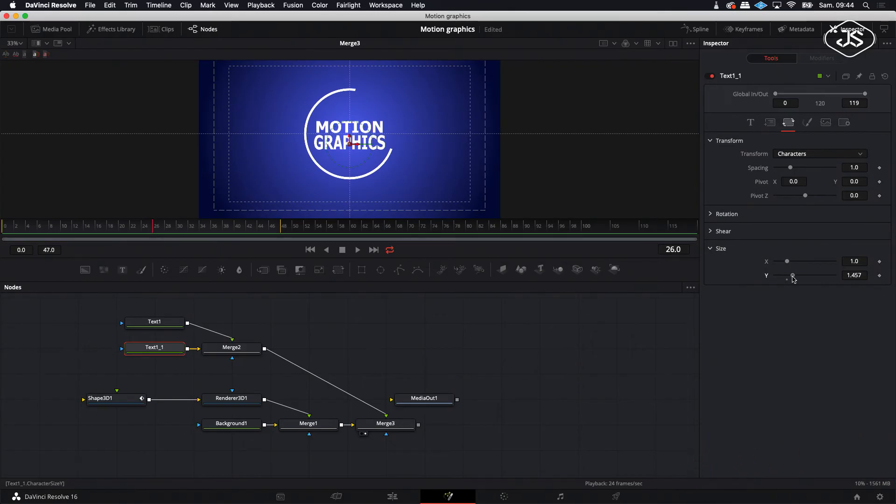
left_click_drag(793, 279, 792, 279)
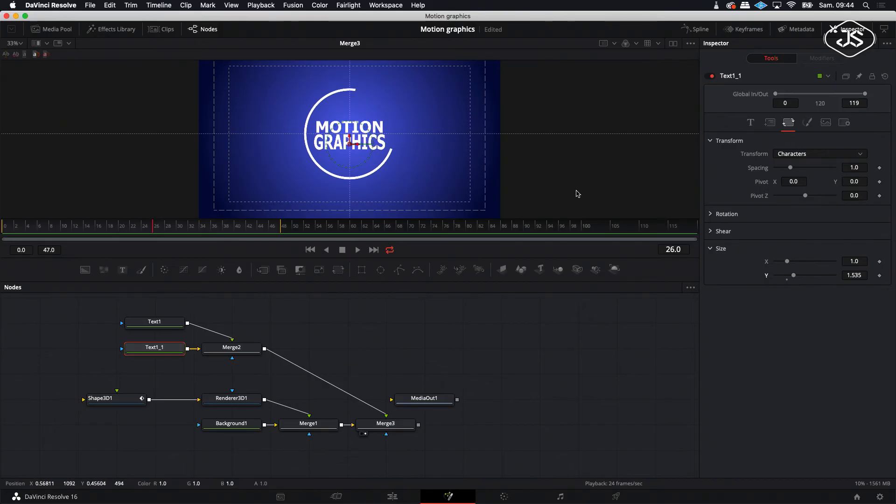
left_click_drag(795, 278, 791, 277)
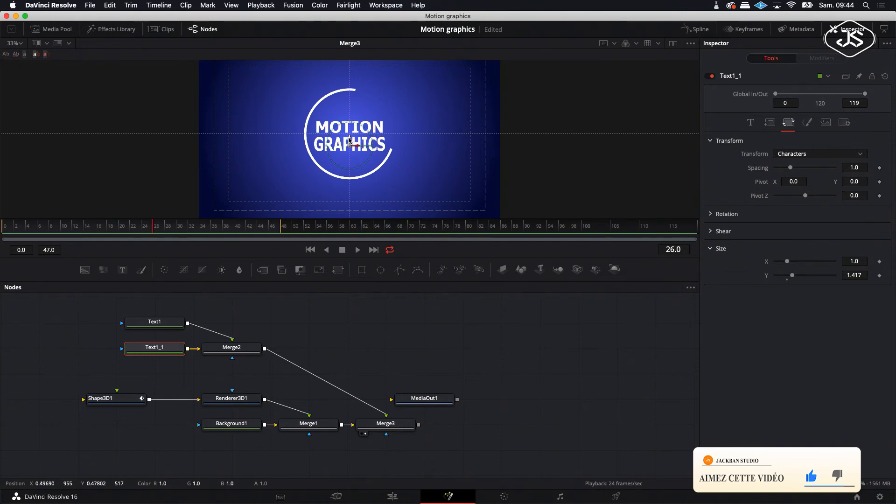
left_click_drag(863, 276, 858, 275)
left_click(857, 276)
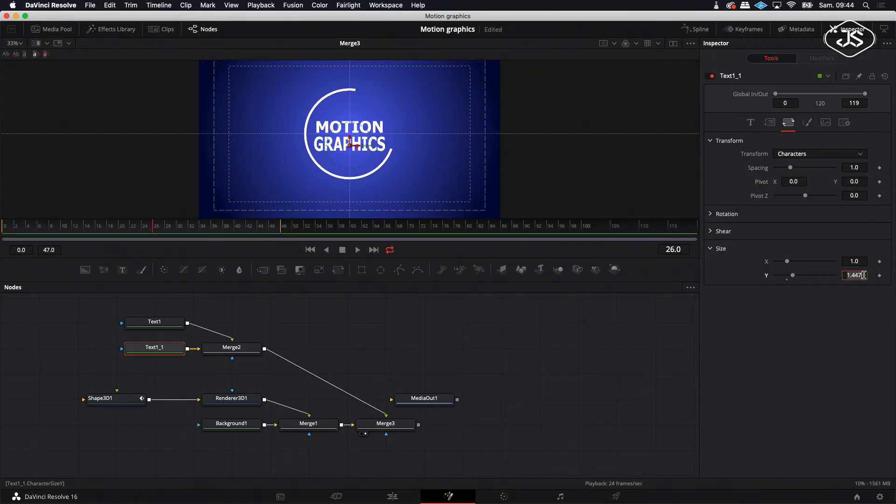
Copy the GRAPHICS title's character Y size of 1.447 and apply it to the MOTION title.
right_click(853, 274)
left_click(842, 313)
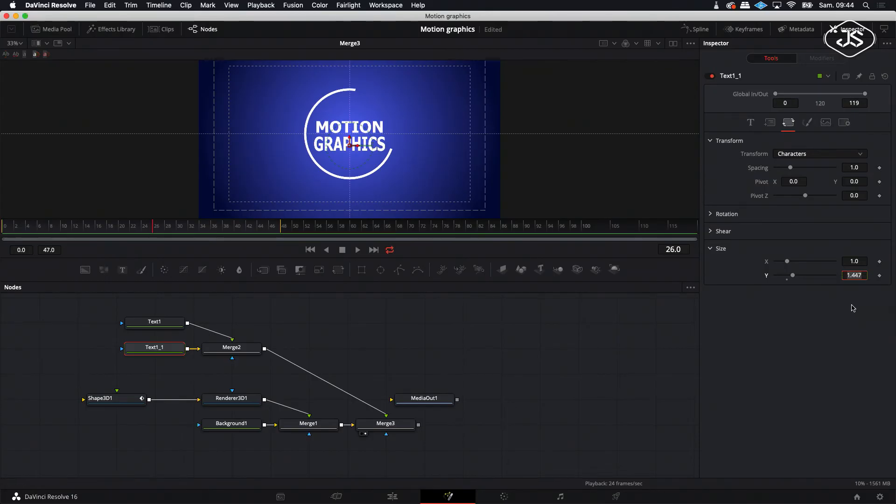
left_click(152, 322)
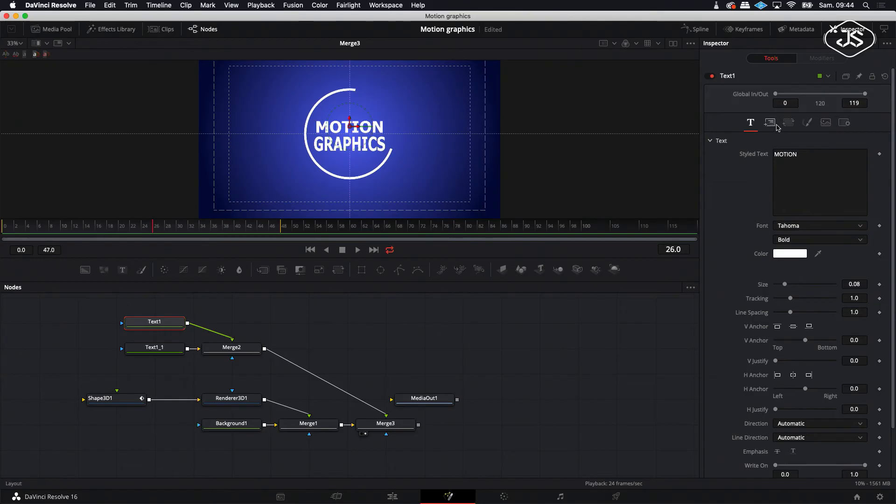
left_click(788, 124)
left_click(719, 248)
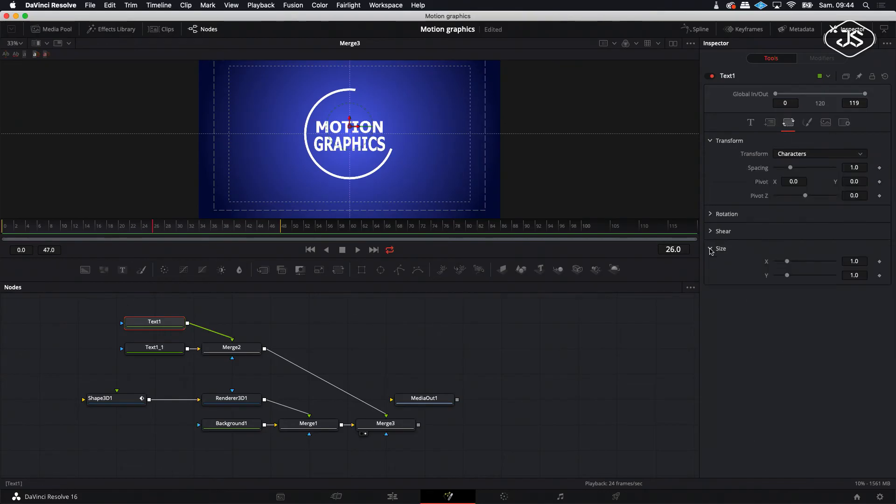
left_click(855, 275)
right_click(856, 274)
left_click(853, 322)
left_click(744, 296)
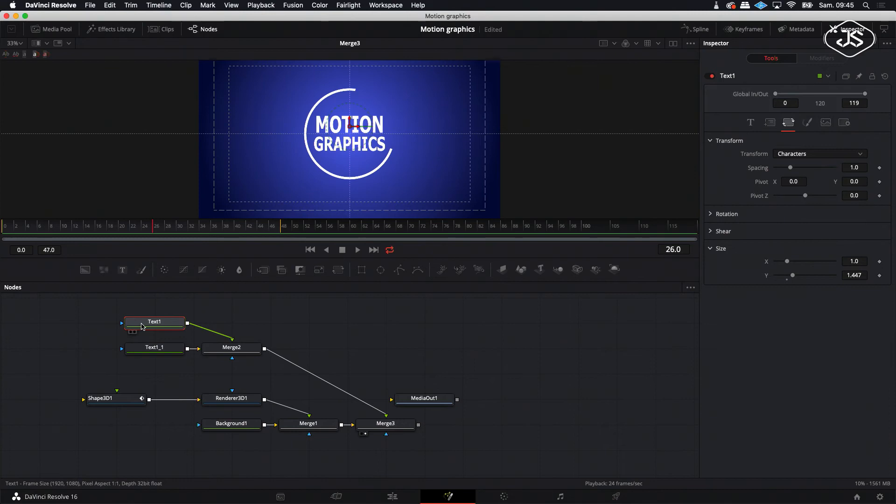
Nudge the MOTION title slightly up to adjust the gap between the two title lines.
mouse_move(143, 326)
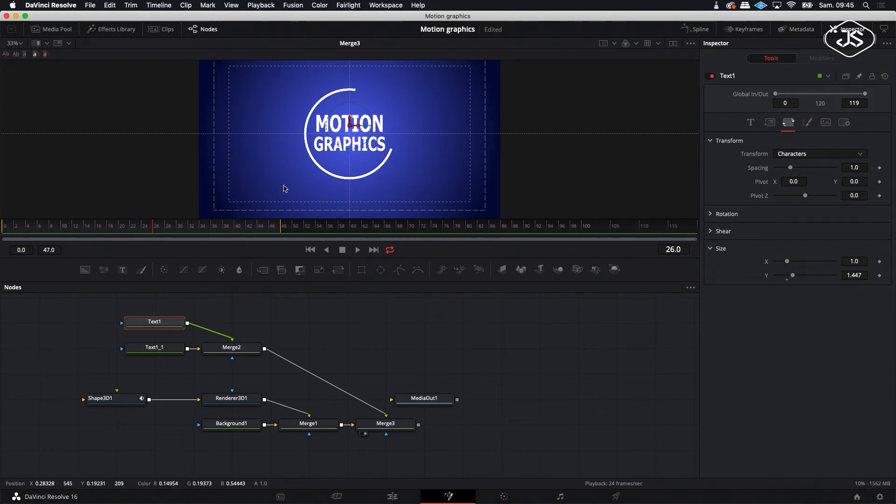
left_click(154, 349)
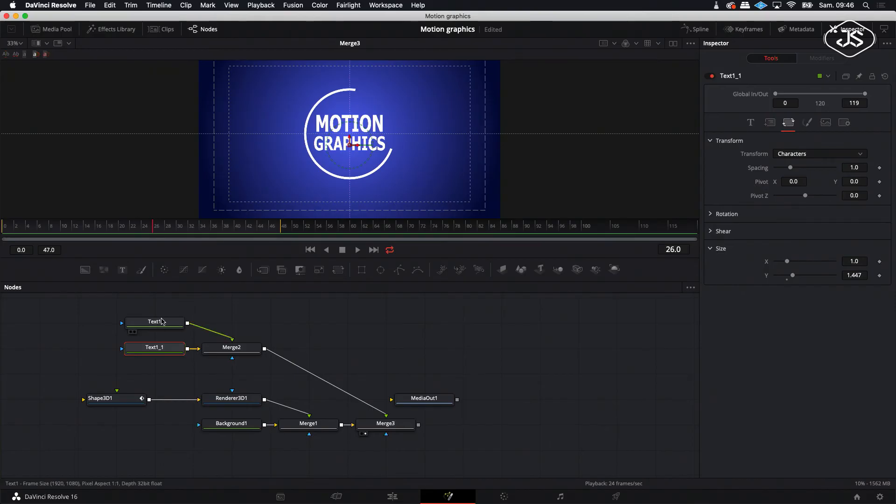
left_click(347, 150)
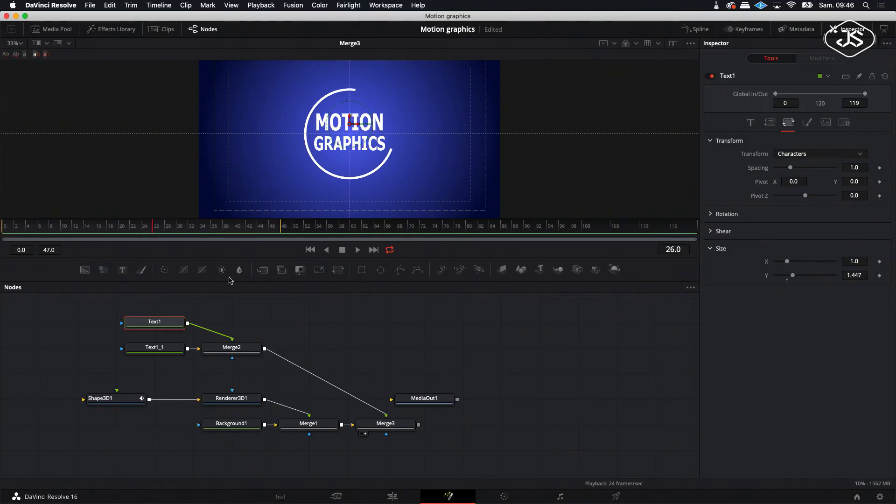
Add a rectangle mask about 0.225 high over the MOTION text, centred at Y about 0.615, and place its node left of Text1.
scroll(236, 317, "up", 3)
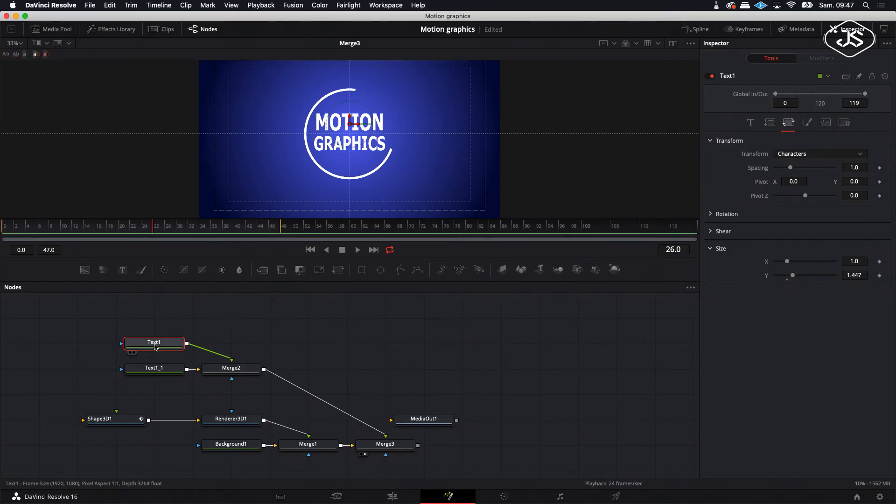
left_click(362, 270)
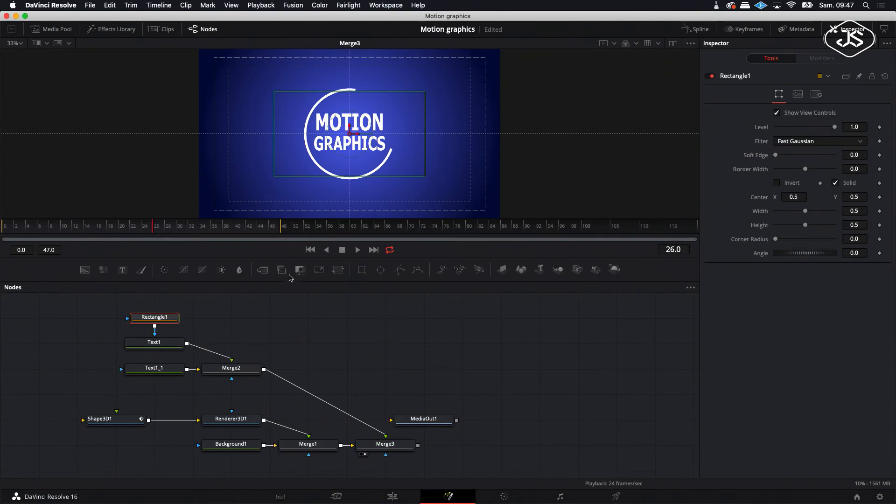
left_click_drag(361, 92, 361, 116)
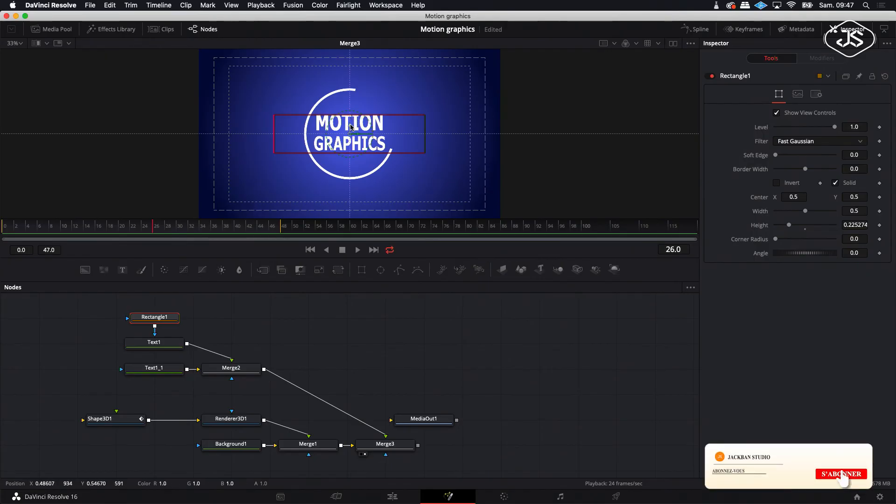
left_click_drag(351, 127, 349, 107)
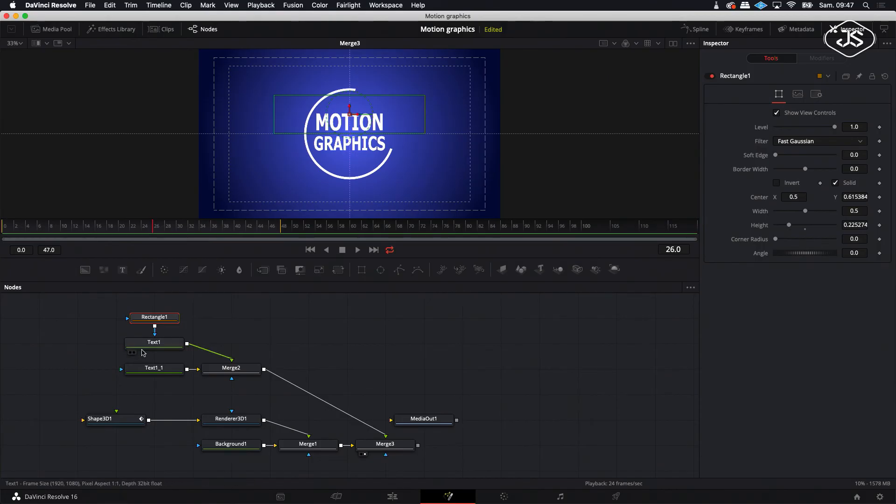
left_click_drag(155, 315, 78, 338)
Add a rectangle mask about 0.214 high over the GRAPHICS text, centred at Y about 0.396, with its node left of Text1_1.
left_click(146, 365)
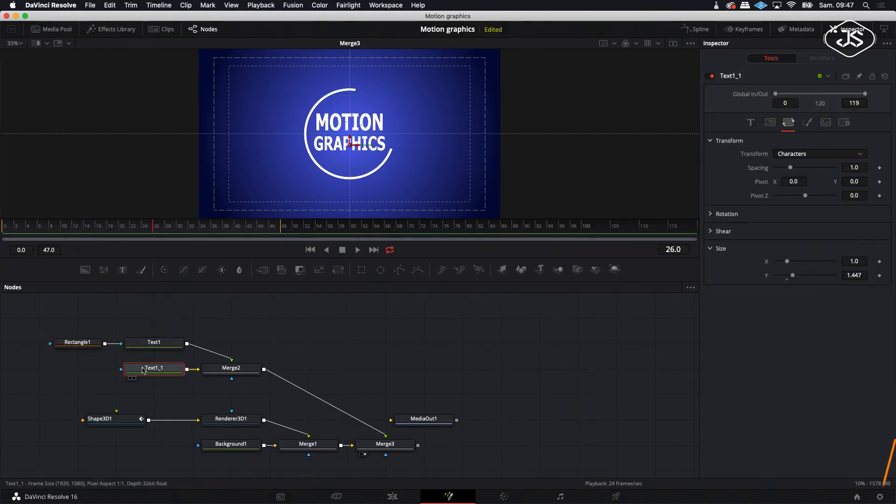
left_click(362, 271)
left_click_drag(145, 346, 62, 373)
left_click_drag(156, 315, 155, 340)
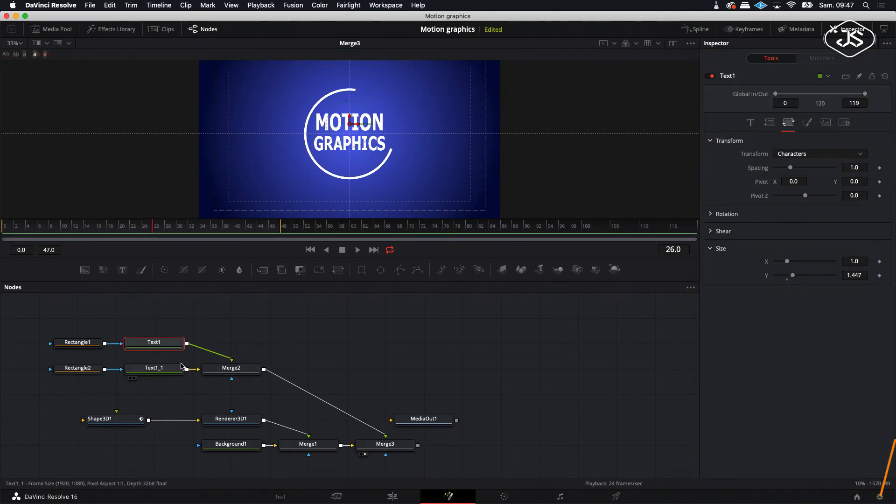
left_click(96, 370)
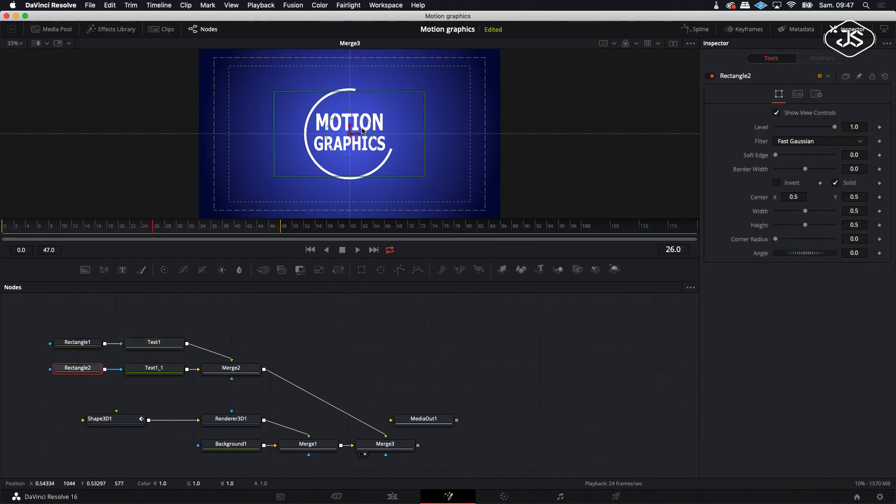
left_click_drag(362, 92, 349, 147)
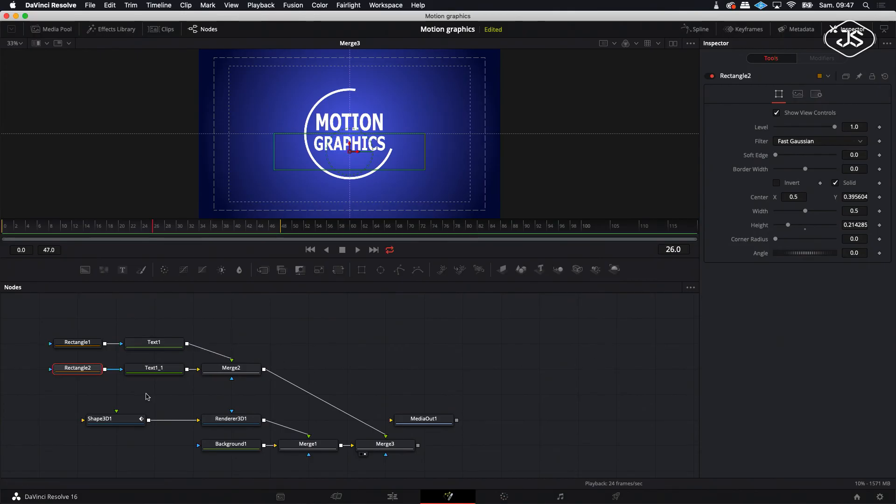
With the MOTION text node selected, hide the Shape3D1 curves in the Spline editor and move the playhead to frame 44.
left_click(84, 346)
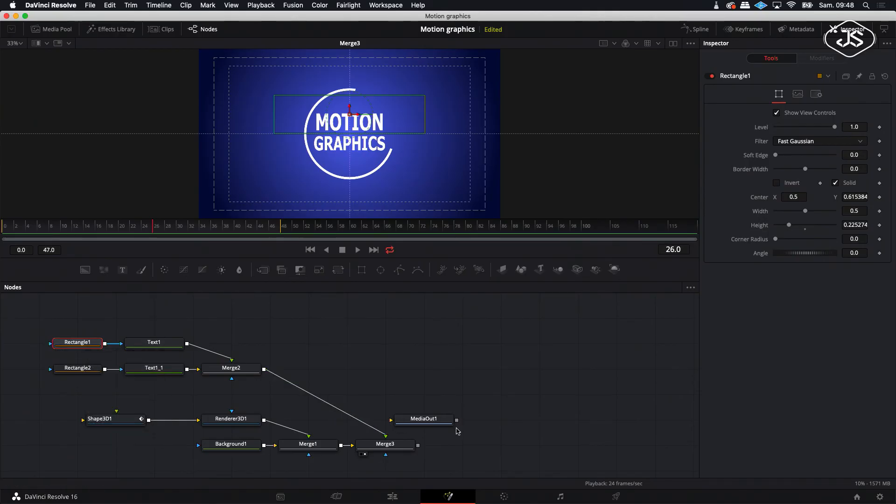
left_click(154, 343)
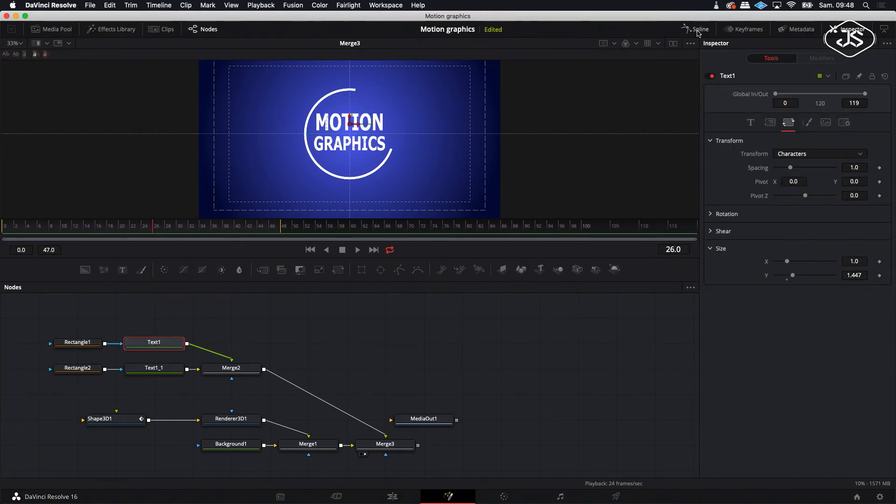
left_click_drag(153, 227, 93, 232)
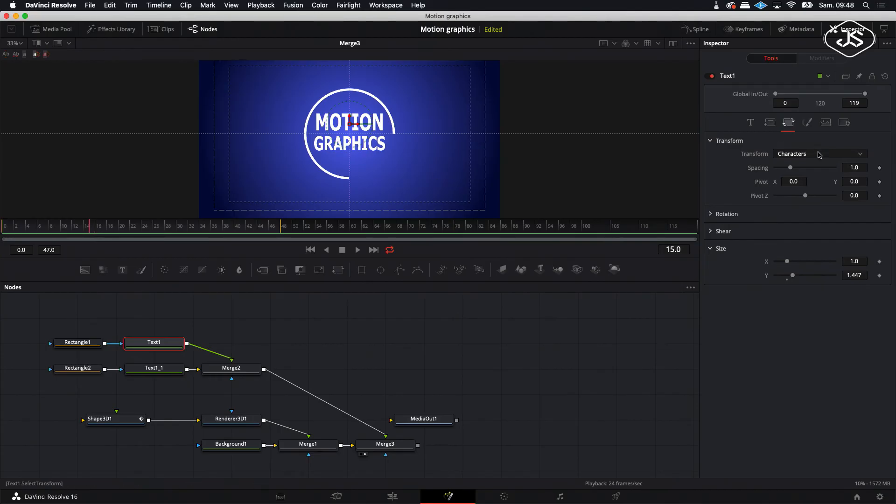
left_click(699, 31)
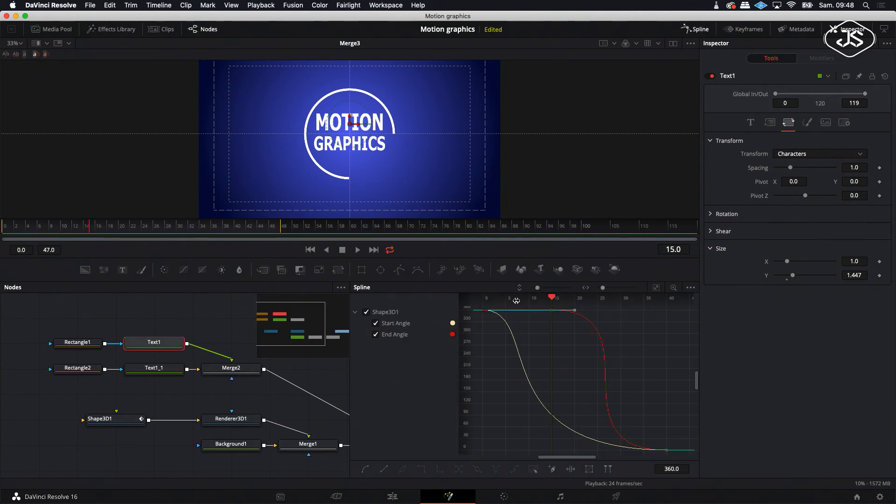
left_click(366, 312)
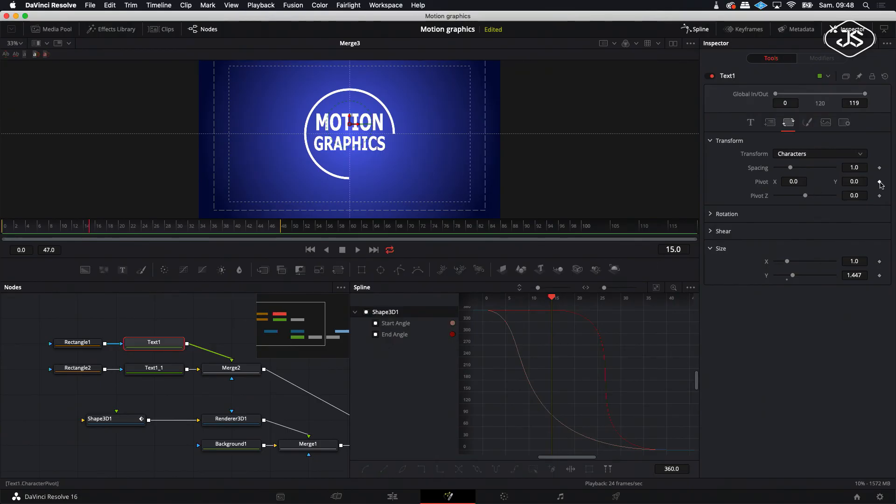
left_click_drag(552, 298, 684, 316)
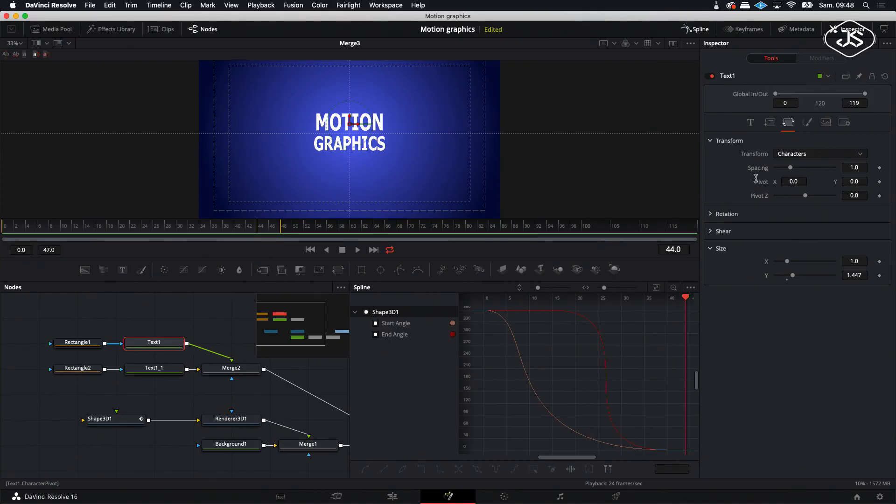
Test the MOTION title's mask by moving the text down past the mask's lower edge, and undo the move.
left_click_drag(350, 121, 347, 132)
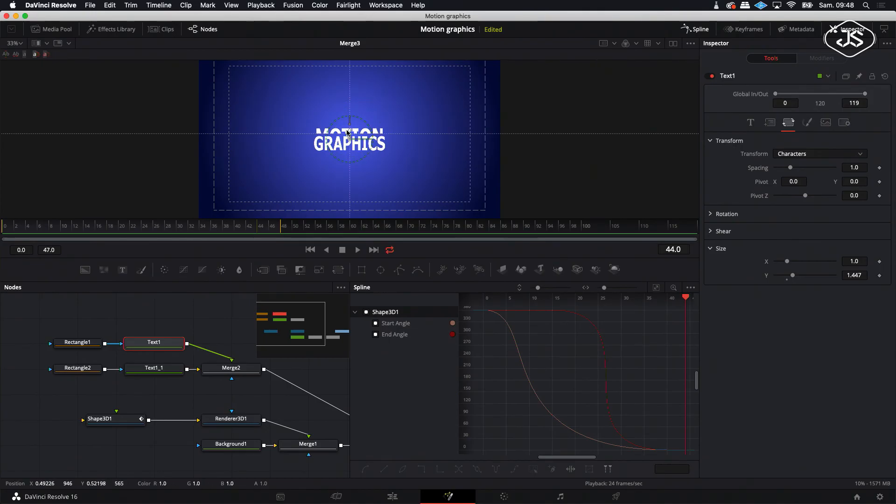
key("super+z")
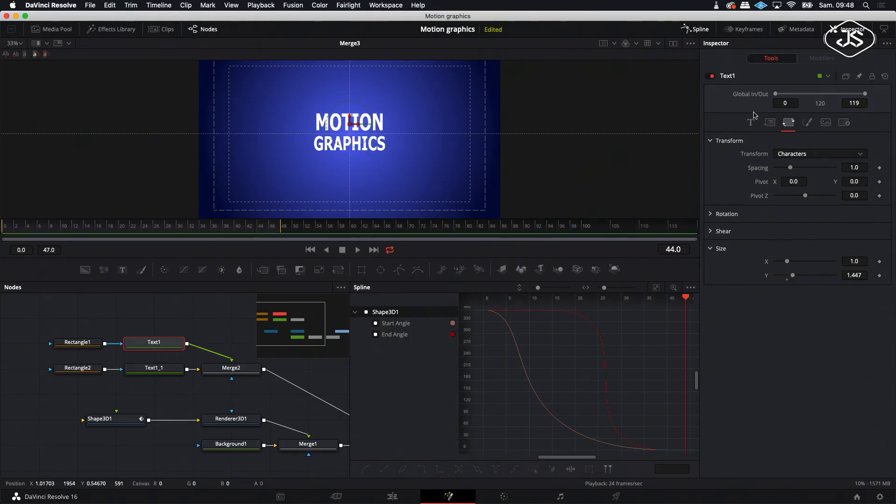
Keyframe the MOTION text's centre at frame 44, then at frame 15 move the text down to Y about 0.396, below its mask.
left_click(771, 124)
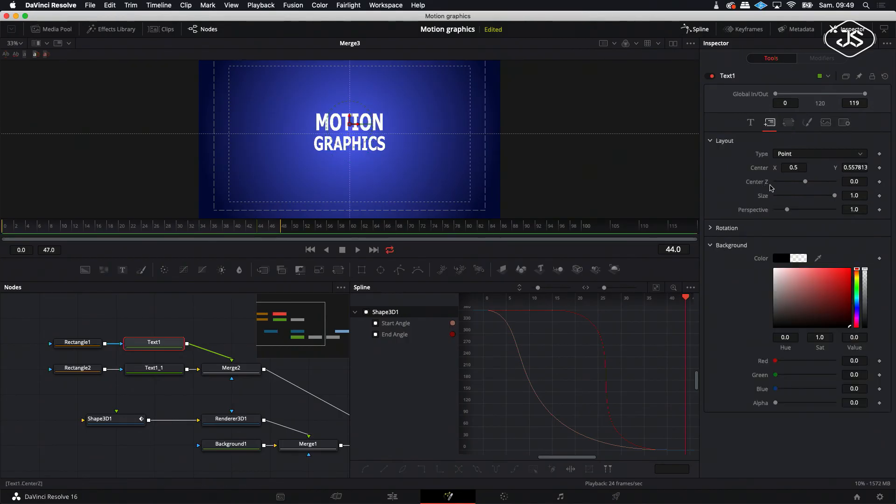
left_click(879, 167)
left_click_drag(685, 302, 551, 320)
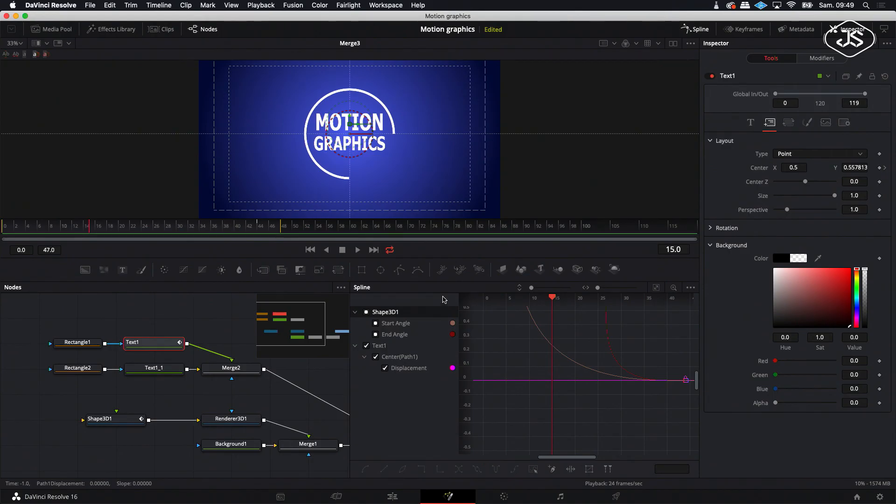
left_click_drag(348, 120, 348, 145)
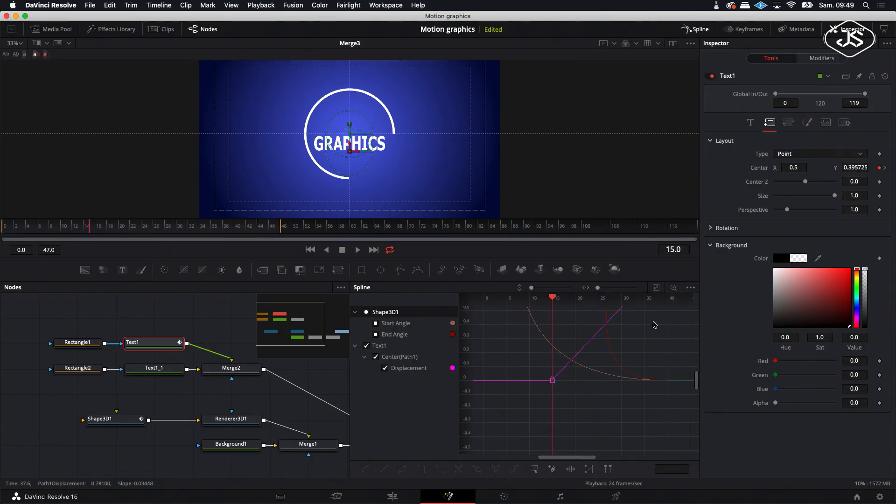
Smooth the MOTION text's displacement keyframes and stretch the last keyframe's ease handle back to about frame 15.
scroll(648, 326, "up", 3)
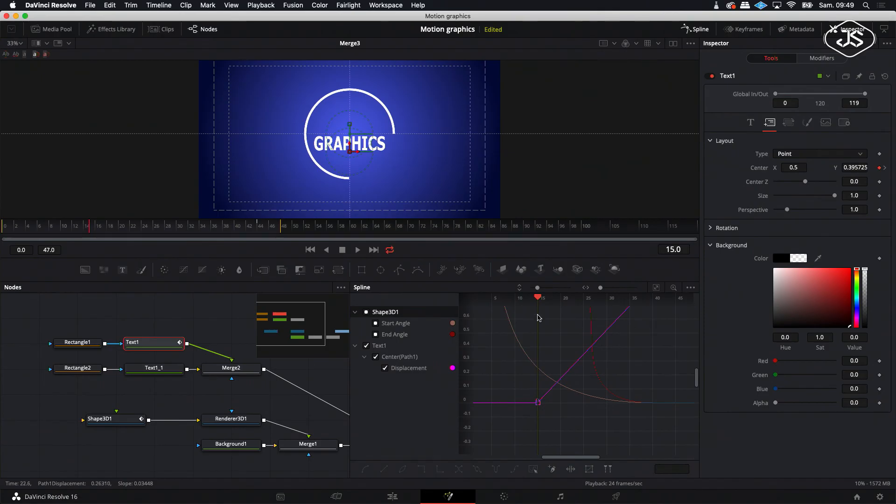
left_click(655, 288)
left_click_drag(685, 310, 485, 453)
key("shift+s")
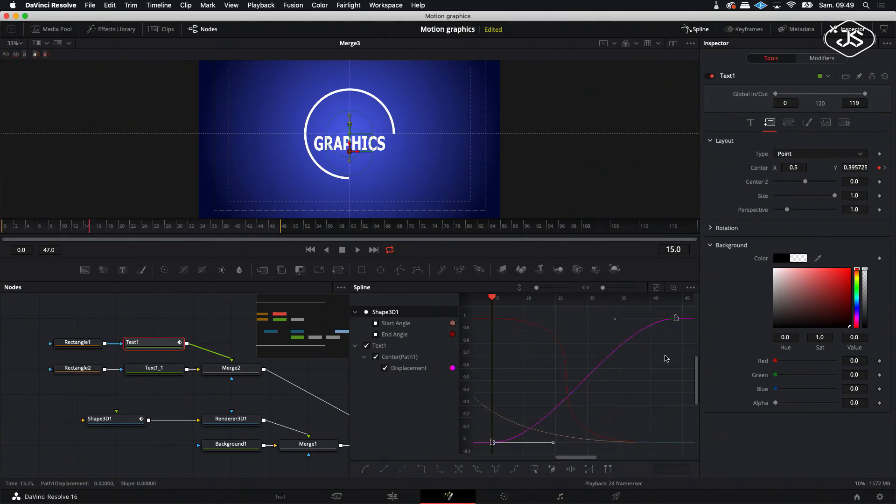
left_click_drag(614, 319, 490, 318)
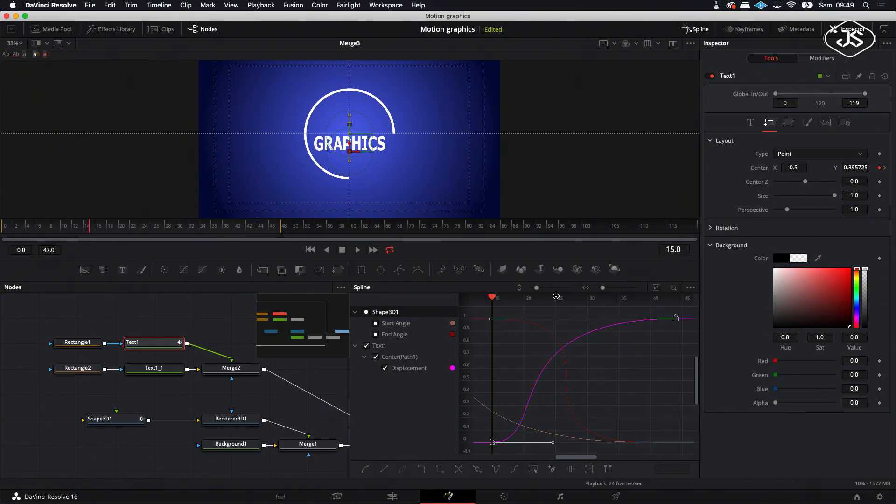
Keyframe the GRAPHICS text's centre at frame 44, then at frame 15 move the text up to Y about 0.566, above its mask.
left_click_drag(493, 300, 678, 311)
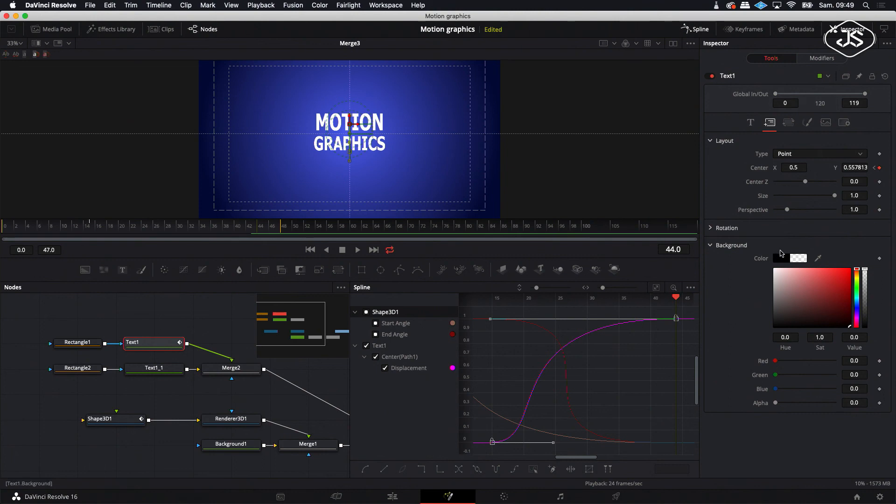
left_click(147, 369)
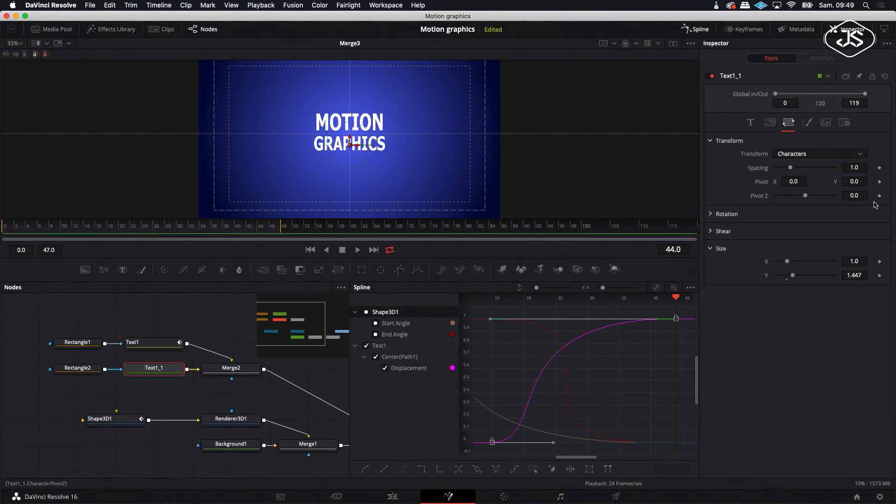
left_click(770, 123)
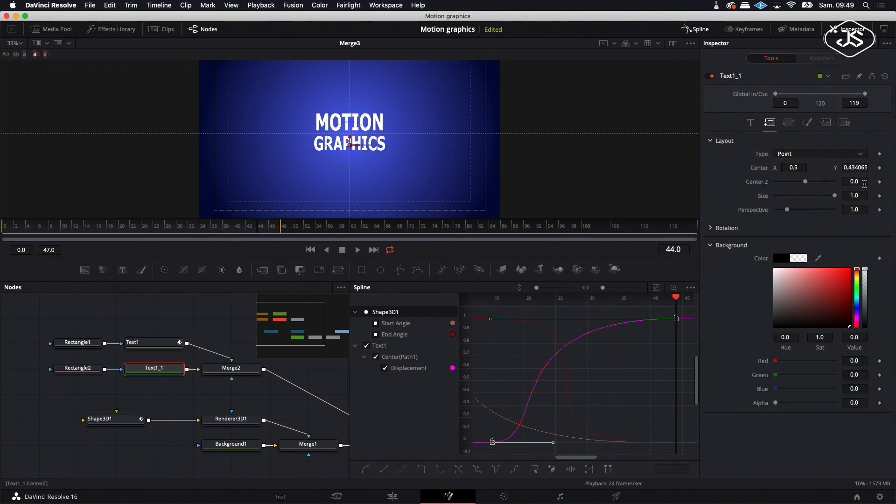
left_click(880, 168)
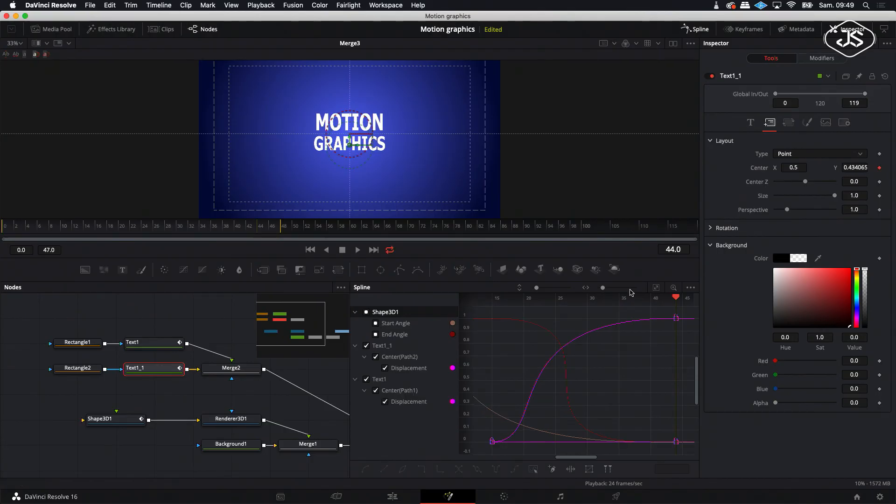
left_click_drag(677, 302, 492, 334)
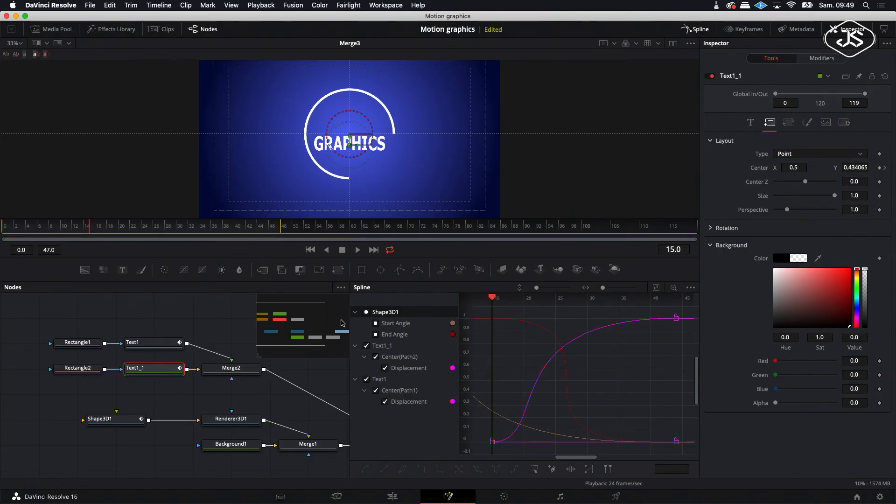
left_click_drag(353, 150, 350, 117)
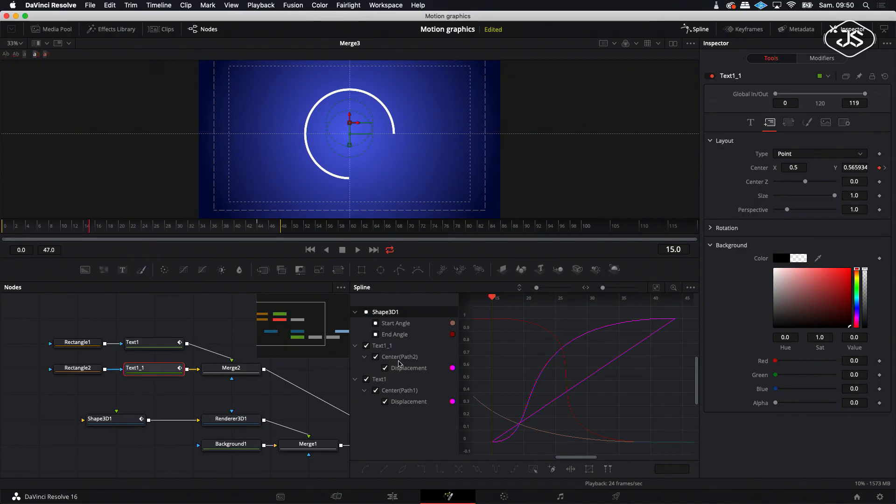
With the Text1 curve hidden, smooth the GRAPHICS displacement keyframes, stretch the last ease handle back to about frame 15, and play the animation.
left_click(366, 379)
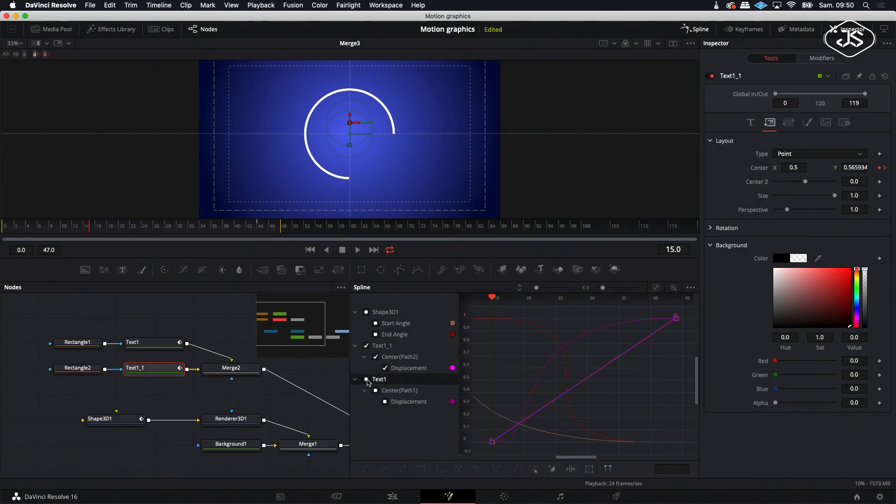
left_click_drag(687, 308, 485, 450)
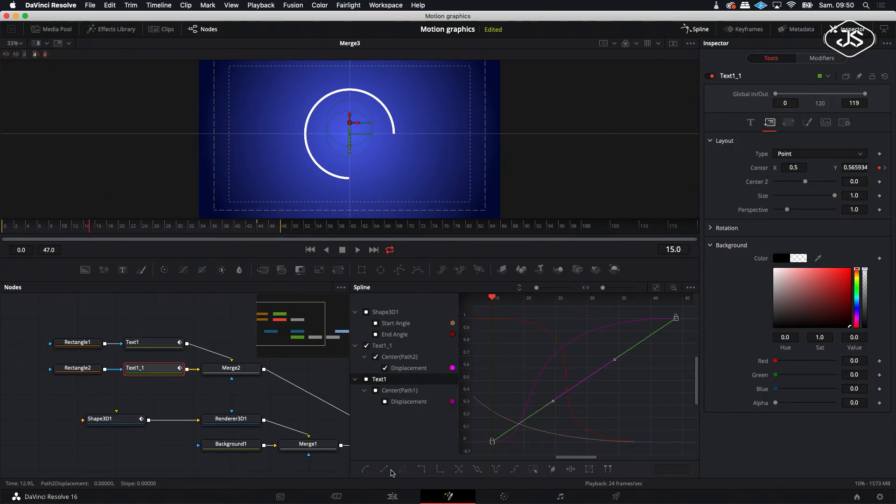
left_click(366, 469)
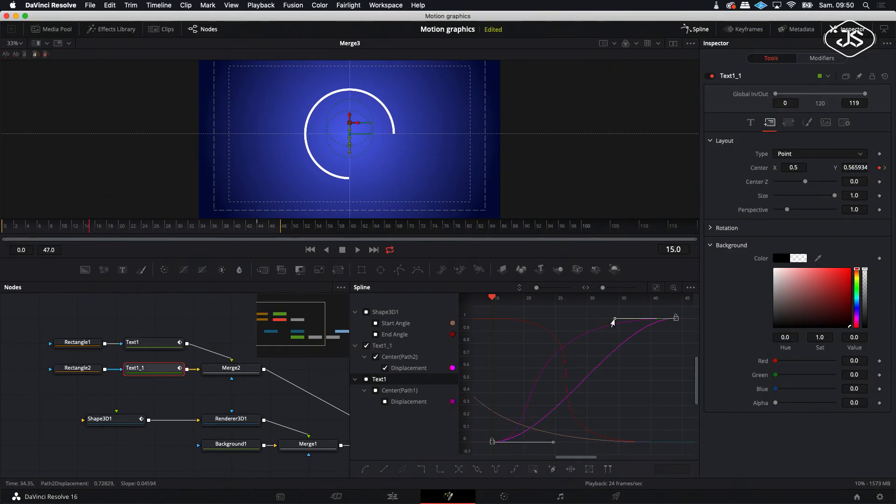
left_click_drag(596, 323, 489, 324)
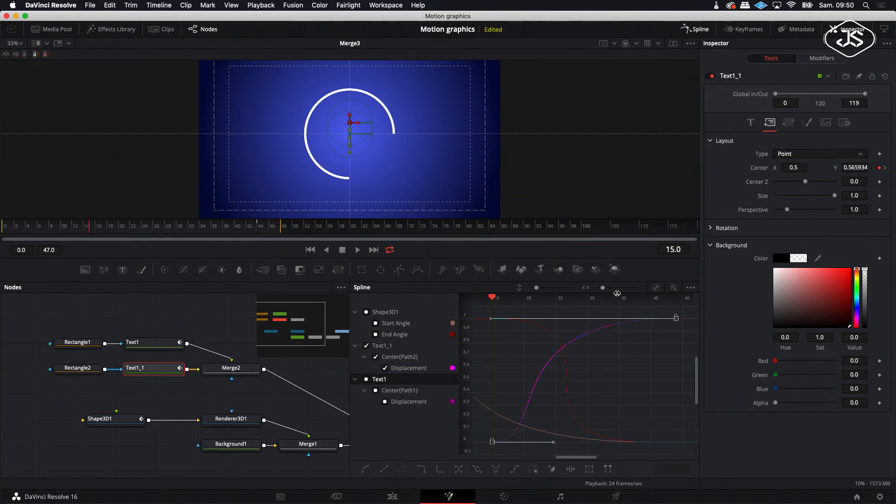
left_click(357, 251)
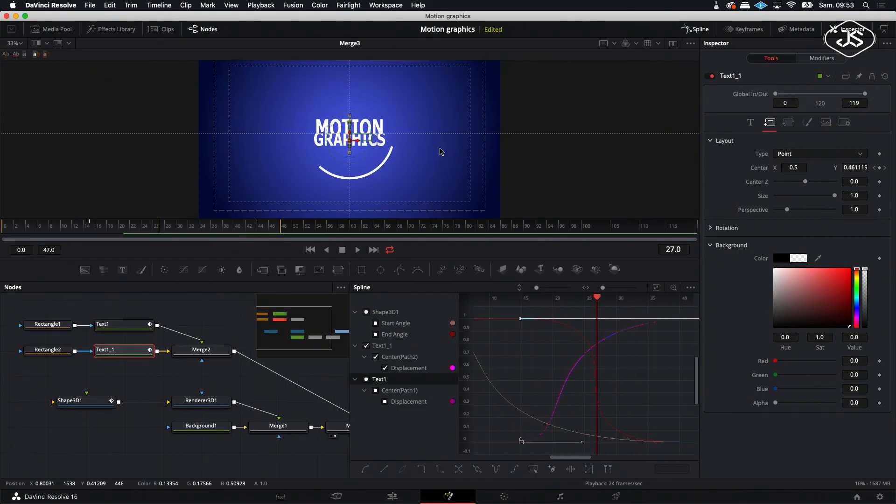
Hide the viewer guides and extend the Background1 radial gradient's end point beyond the frame to X about 1.17.
mouse_move(441, 151)
left_click(540, 152)
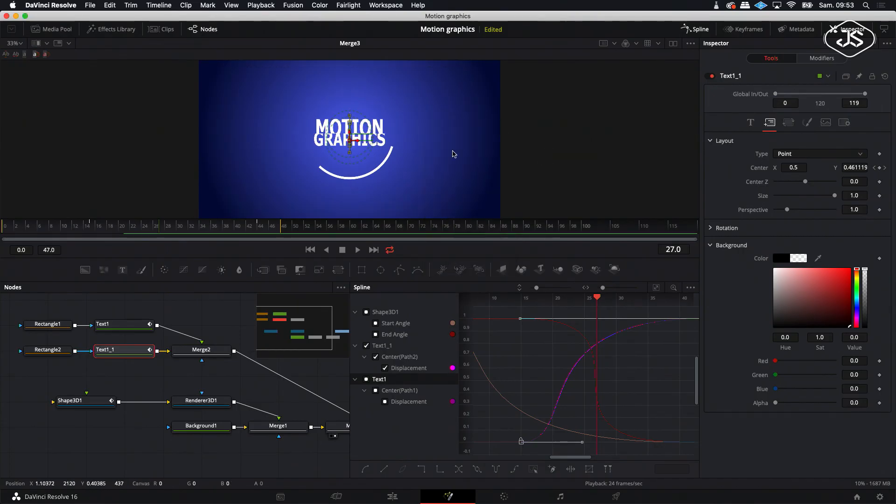
left_click(201, 425)
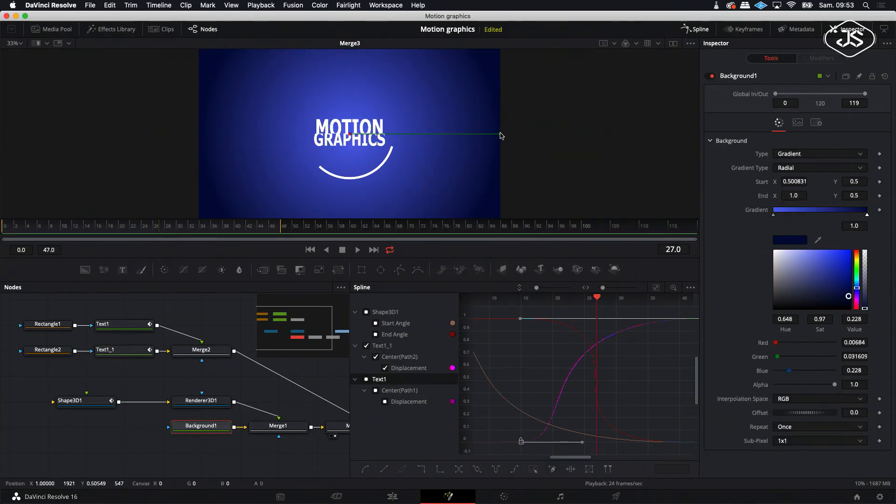
left_click_drag(499, 134, 553, 138)
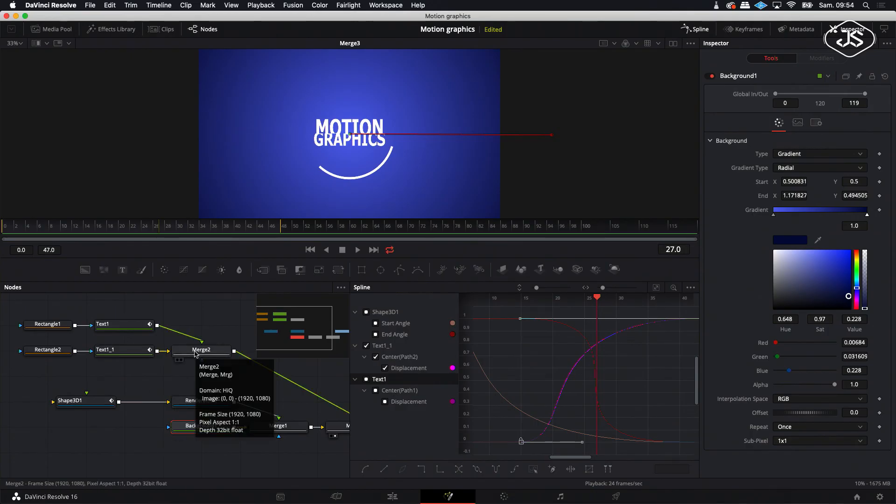
Enable motion blur on the MOTION text node.
left_click(57, 327)
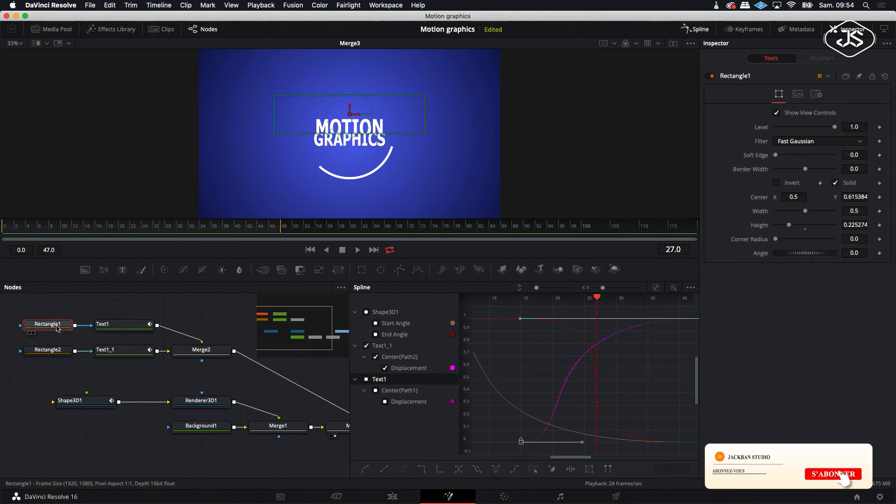
left_click(124, 327)
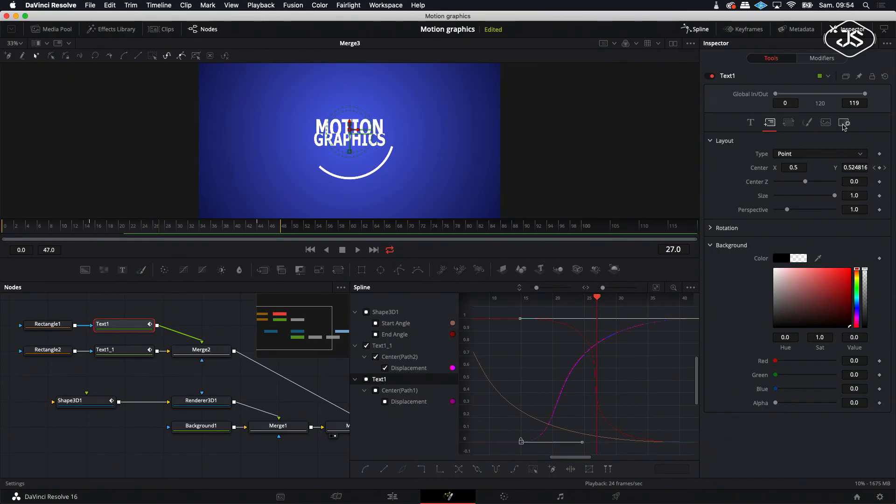
left_click(844, 125)
left_click(777, 187)
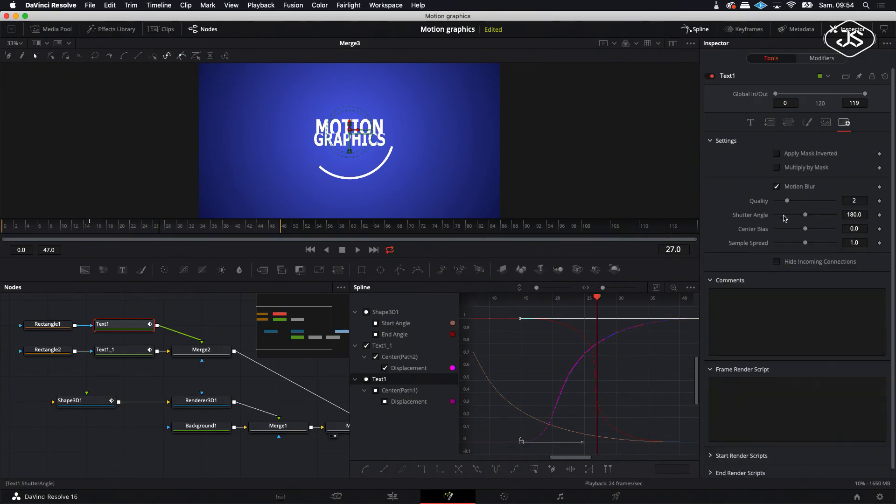
Enable motion blur on the GRAPHICS text node with its quality set to 10.
left_click(119, 350)
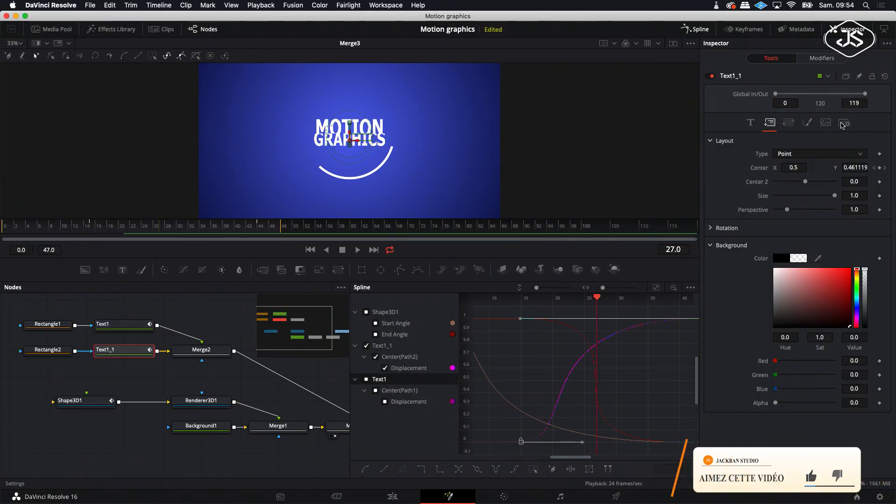
left_click(844, 122)
left_click(776, 186)
left_click_drag(787, 201, 835, 201)
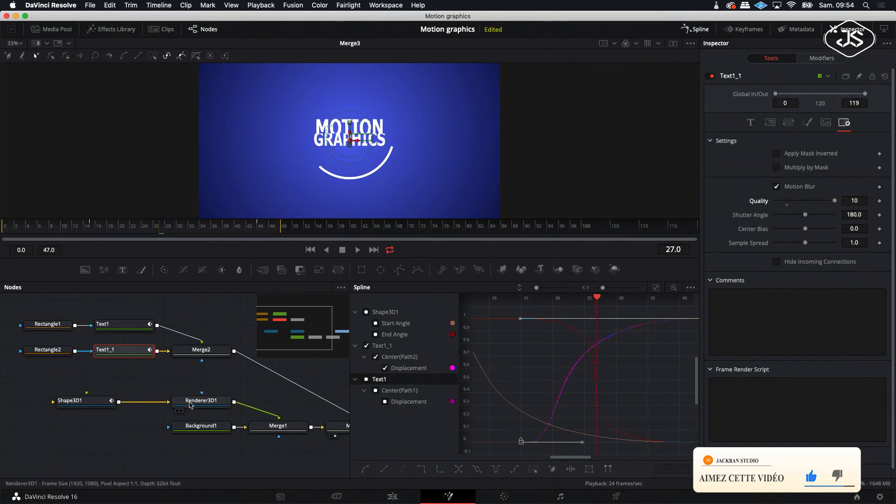
Enable motion blur on Renderer3D1 with quality 10 and play back the animation.
scroll(173, 410, "right", 3)
left_click(171, 405)
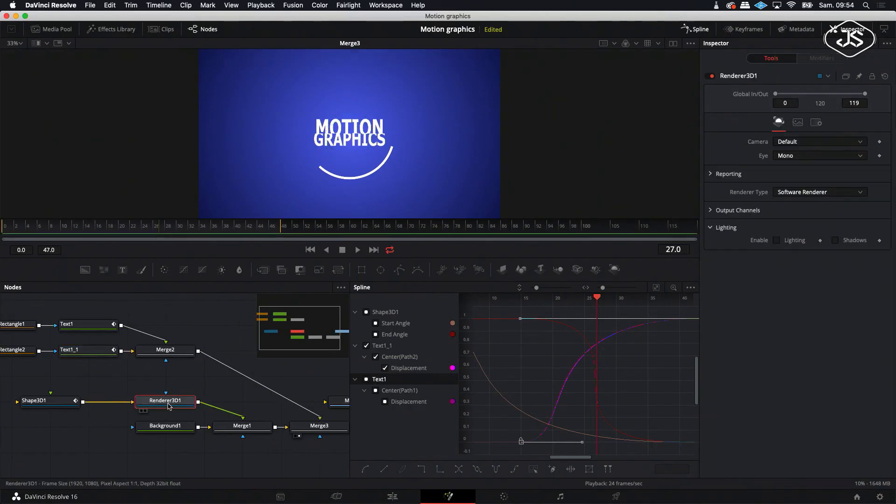
left_click(816, 123)
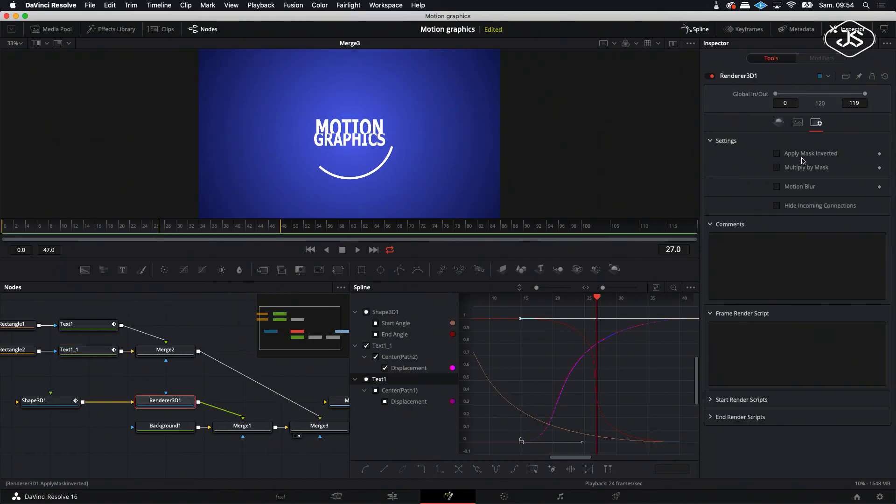
left_click(776, 187)
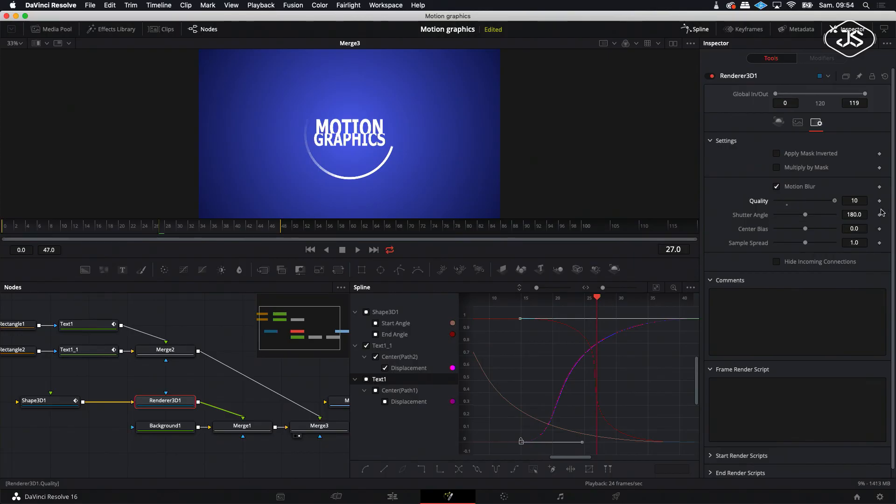
left_click(358, 250)
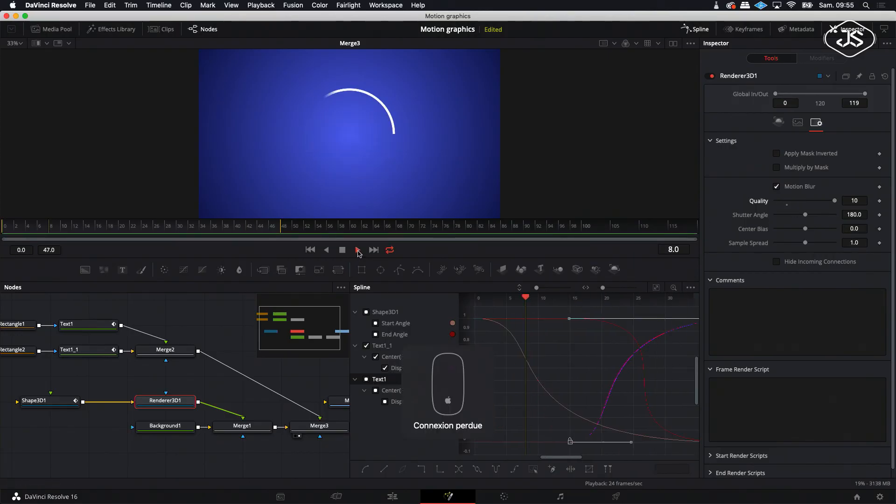